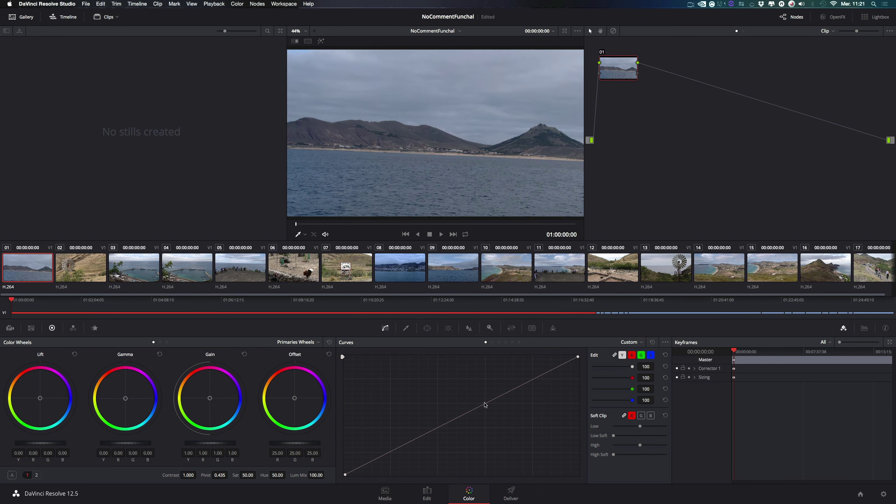
- View the Media, Edit, Color and Deliver pages in turn and return to the Color page
key(shift+2)
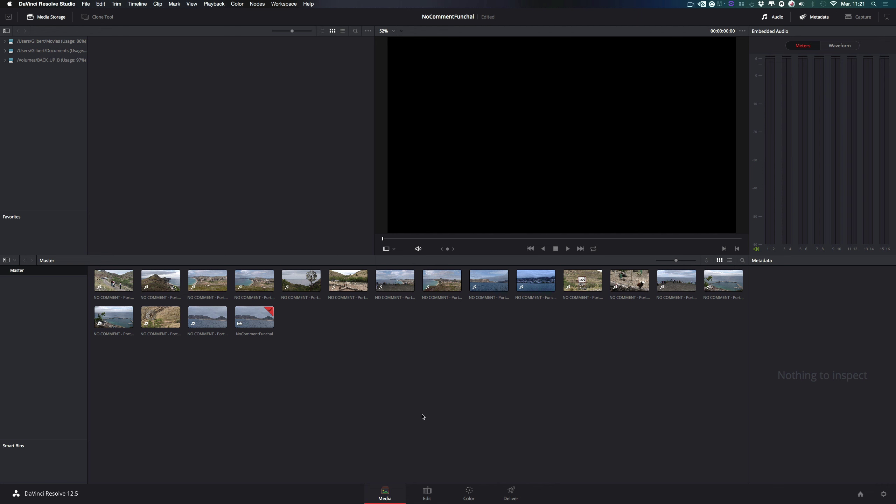
key(shift+4)
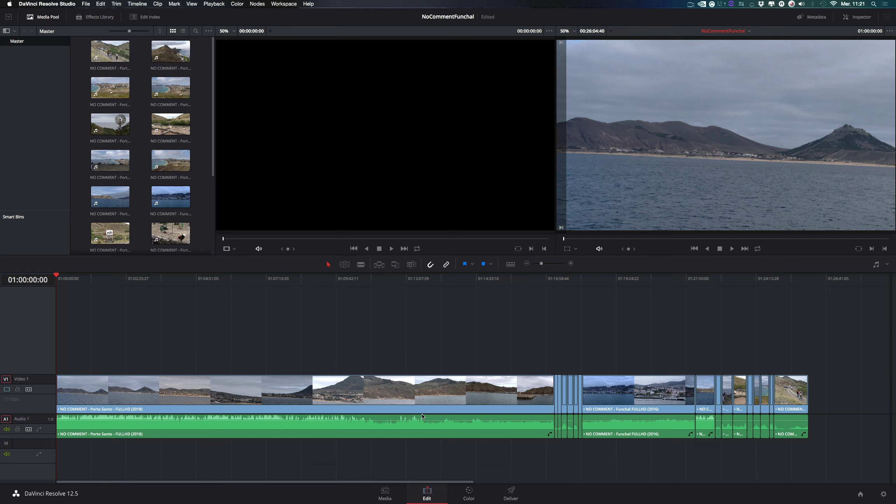
key(shift+6)
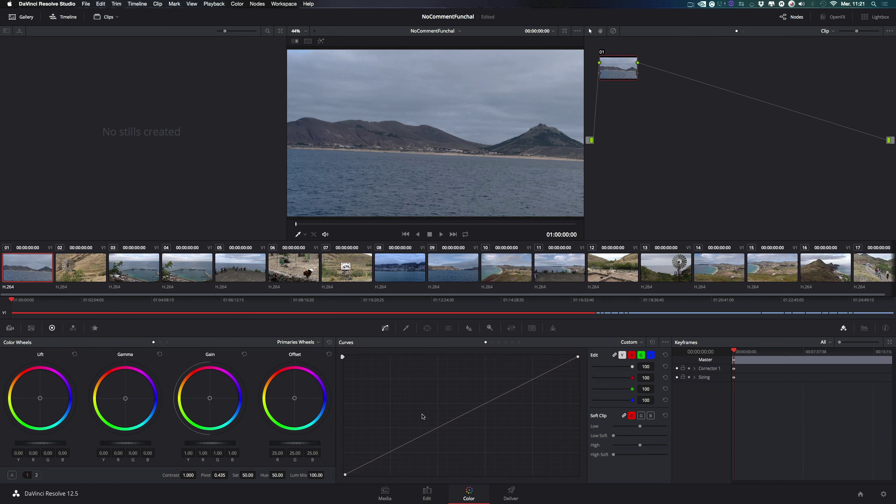
key(shift+8)
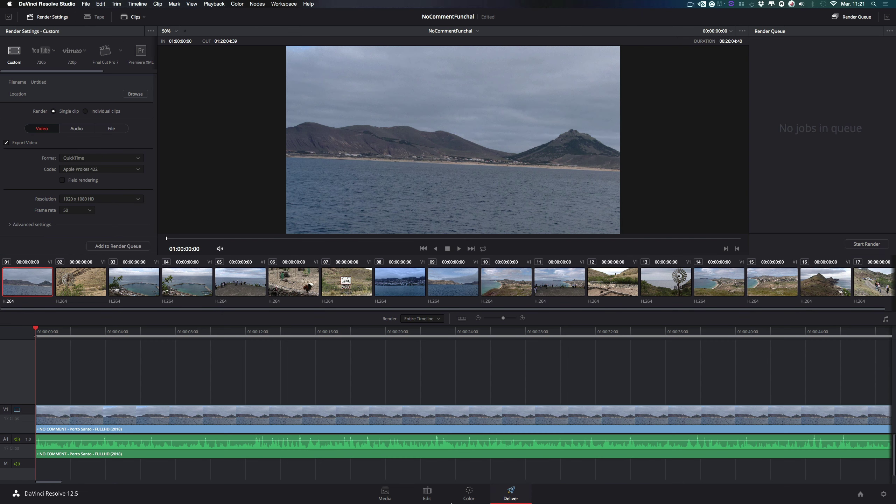
click(469, 496)
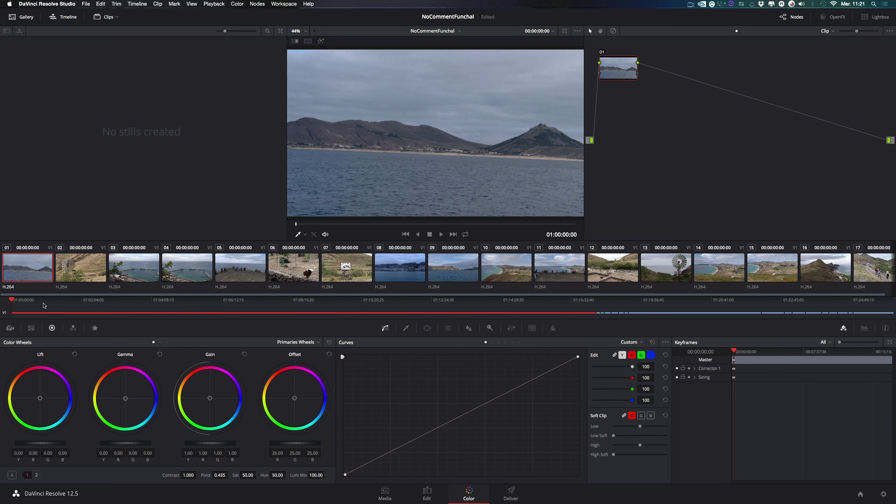
- Step through clips 02 to 07, play part of clip 05, and return to the start of the timeline
click(71, 276)
click(134, 269)
click(175, 272)
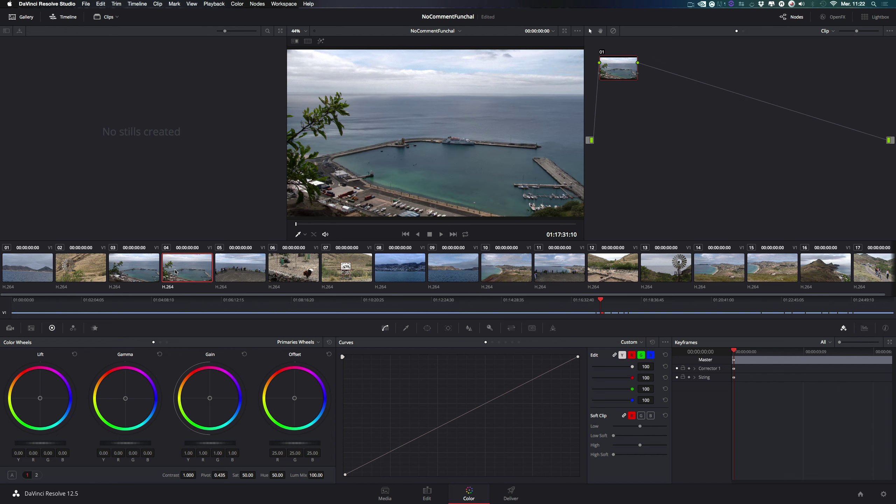
click(235, 271)
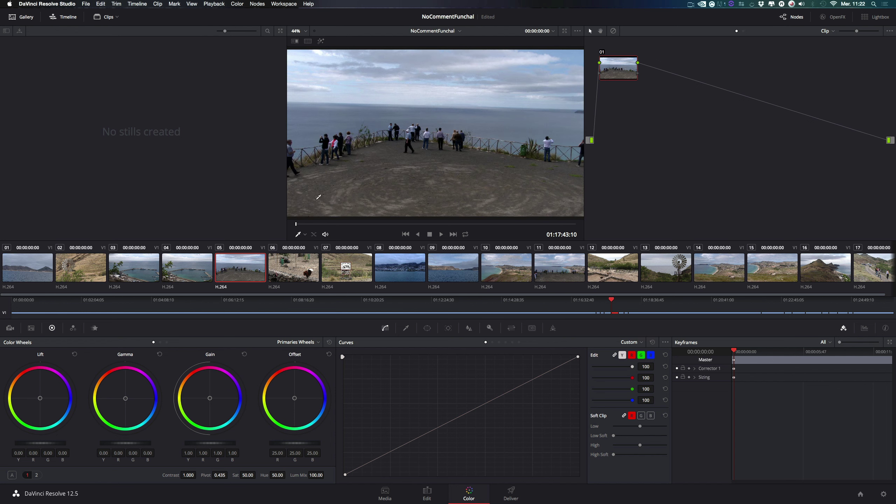
key(space)
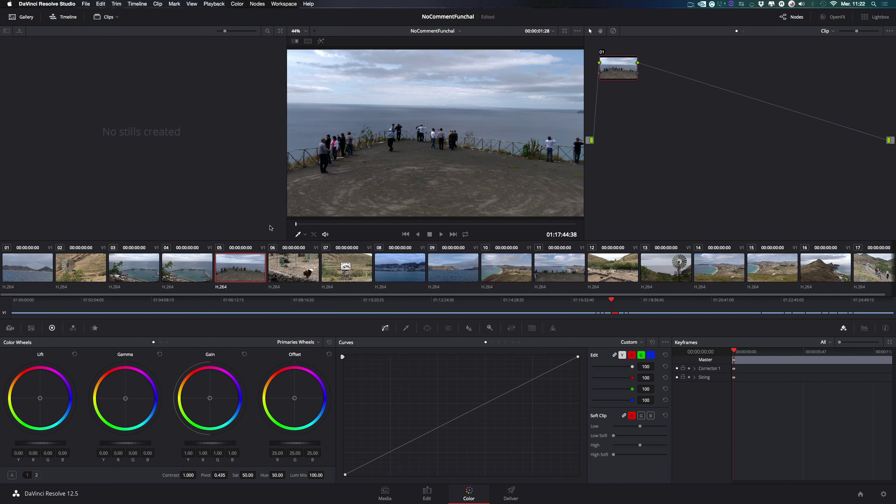
key(Down)
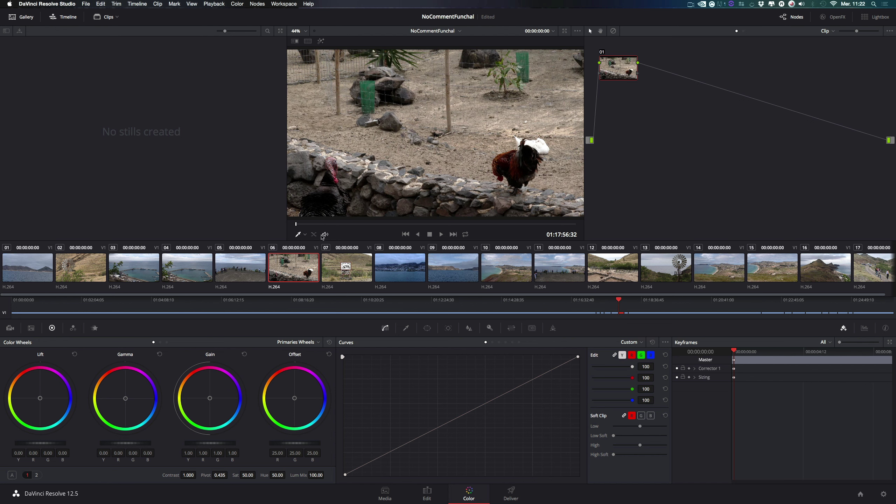
key(Down)
key(Home)
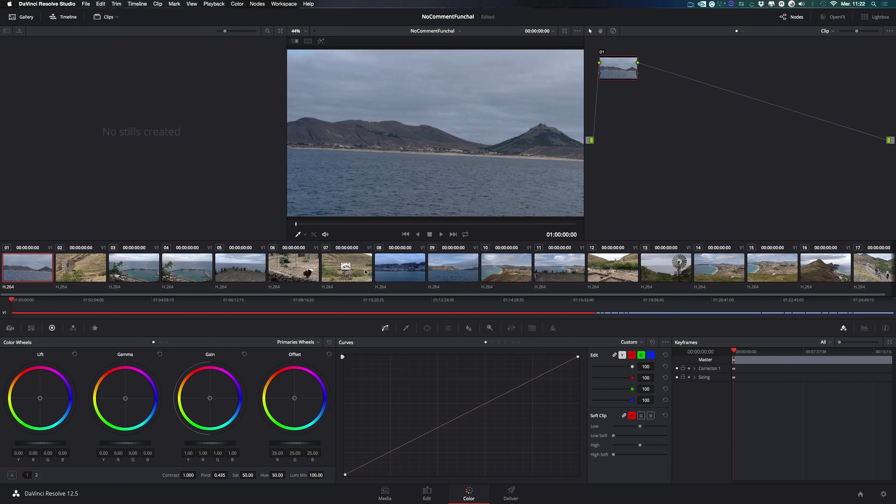
- Select a few different clips, ending on clip 08, and compare its position in the Edit page timeline before returning to Color
click(226, 264)
click(42, 275)
click(84, 263)
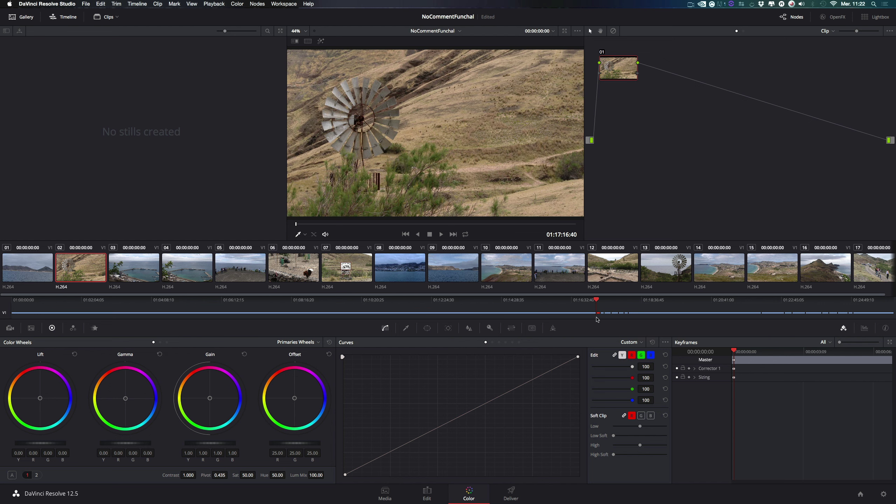
click(633, 313)
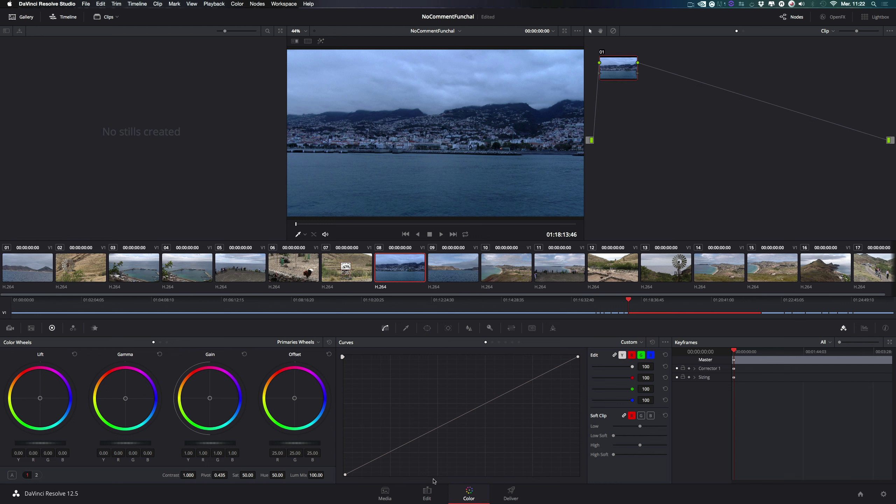
click(427, 492)
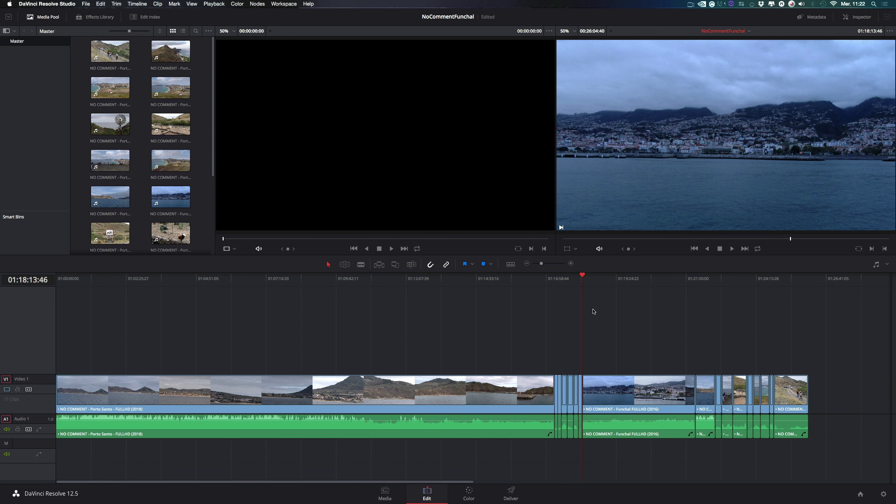
click(476, 498)
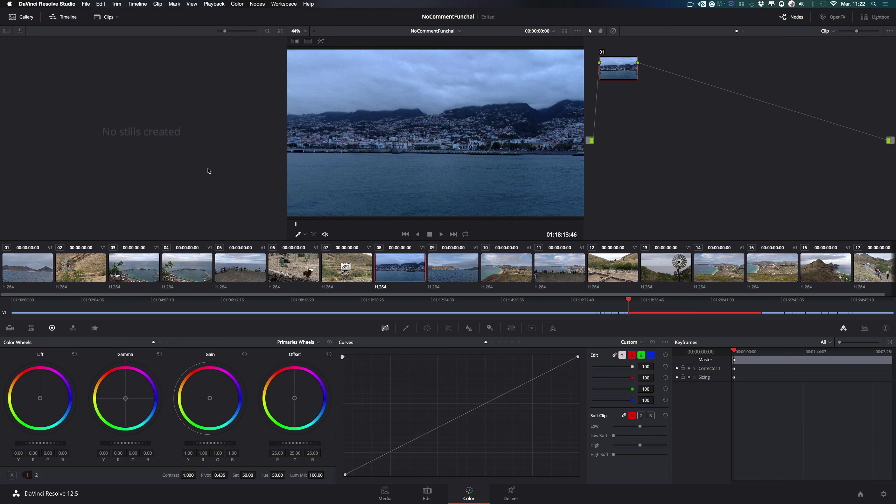
- Hide and restore the mini timeline, and do the same with the clip thumbnails
click(69, 18)
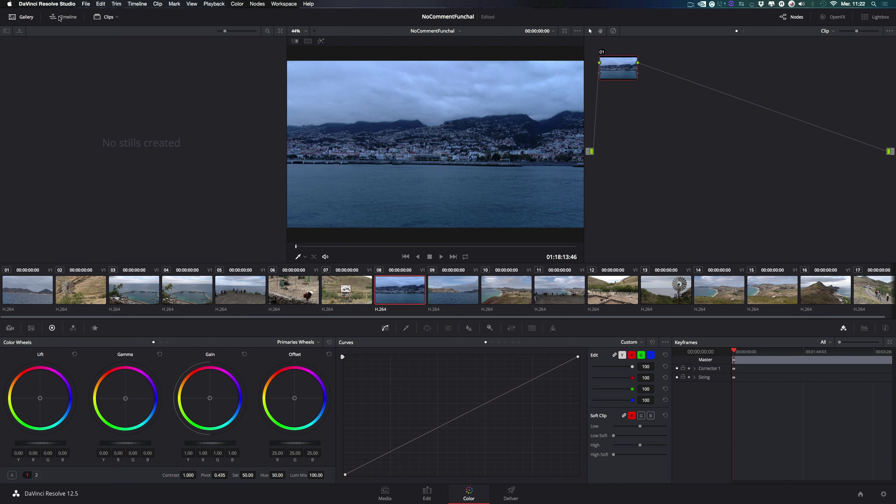
click(65, 16)
click(108, 17)
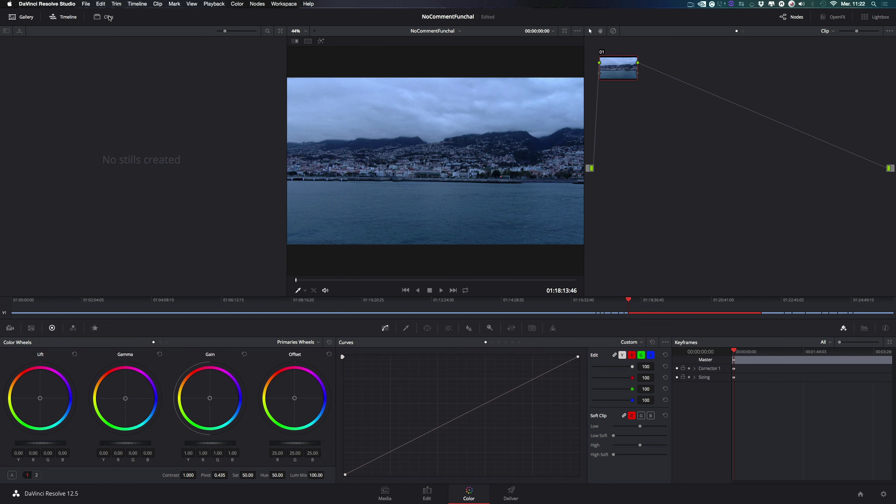
click(109, 18)
- Examine the available clip filter options and close the list without choosing one
click(118, 18)
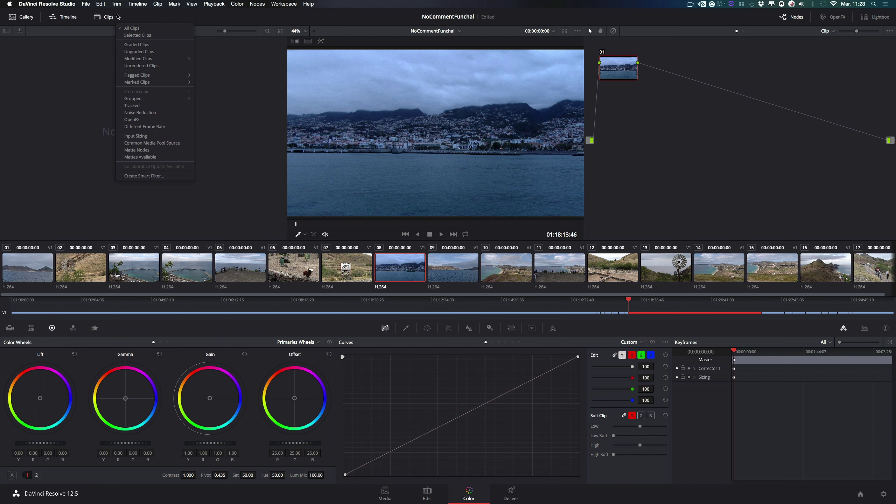
mouse_move(145, 83)
click(102, 17)
click(107, 18)
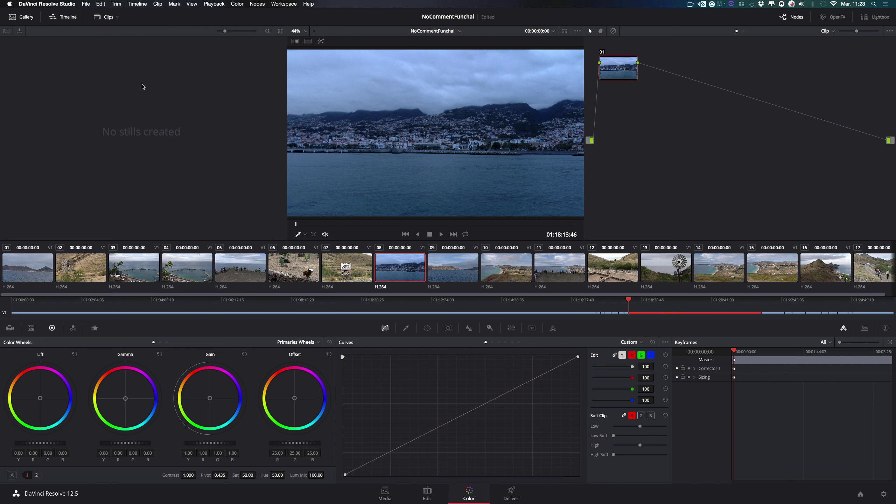
- Toggle the clip thumbnails off and on, followed by the mini timeline
click(103, 17)
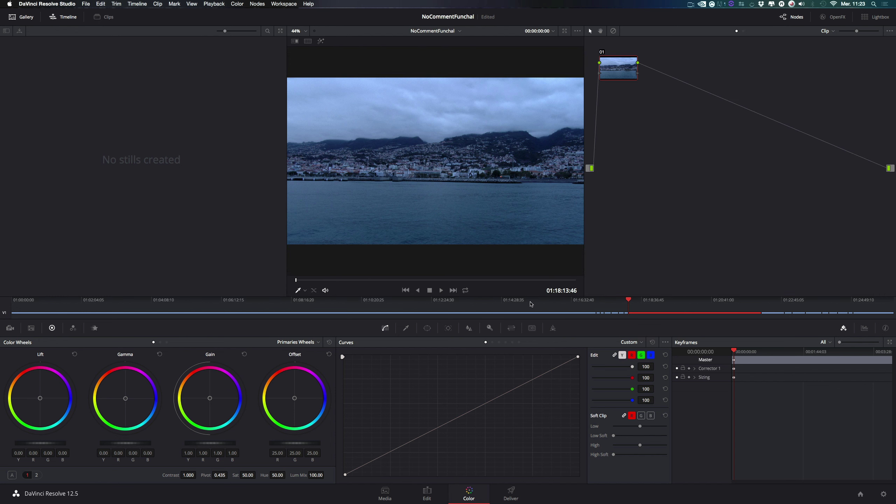
click(116, 19)
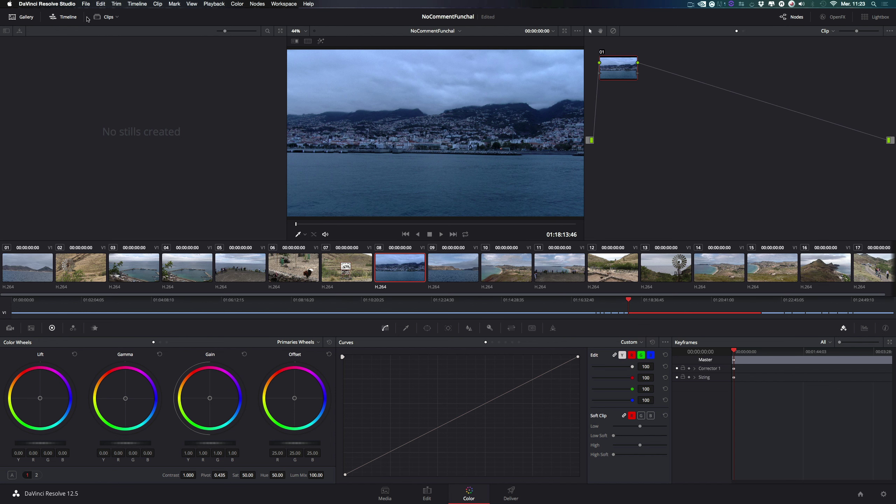
click(69, 20)
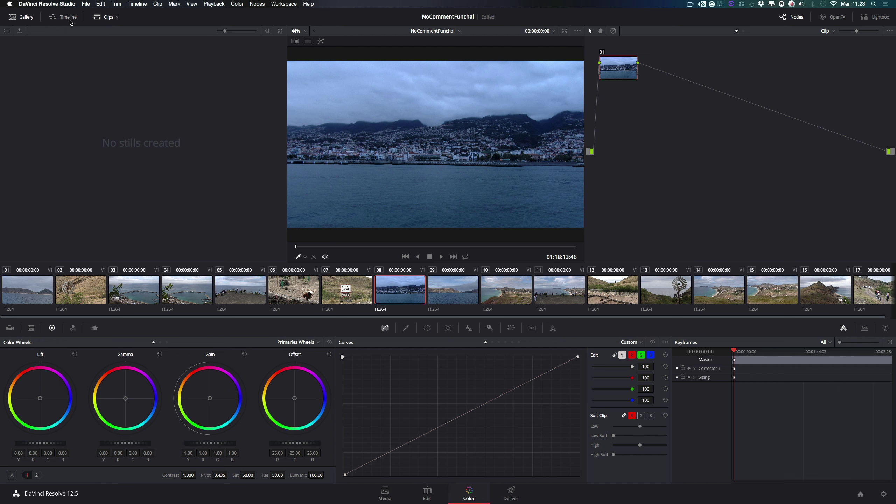
click(70, 21)
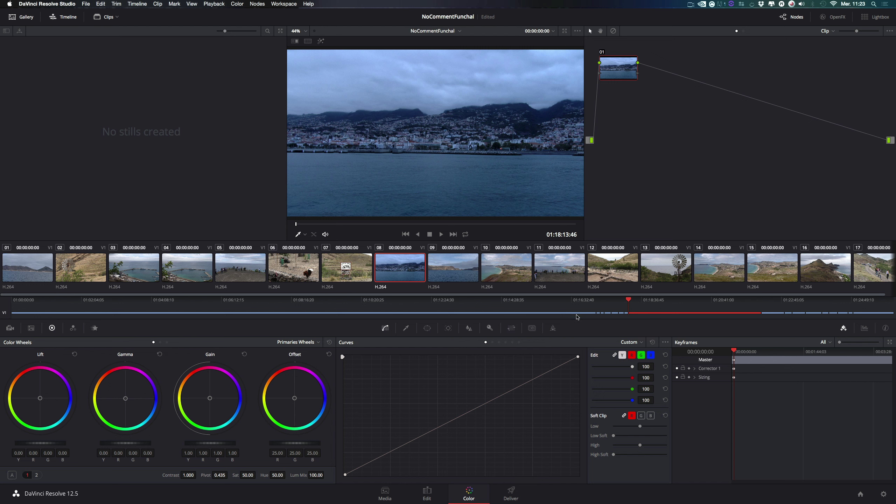
- With clip 08 selected after viewing clip 07, view the color wheels as Primaries Bars and Log, and return to Primaries Wheels
click(349, 271)
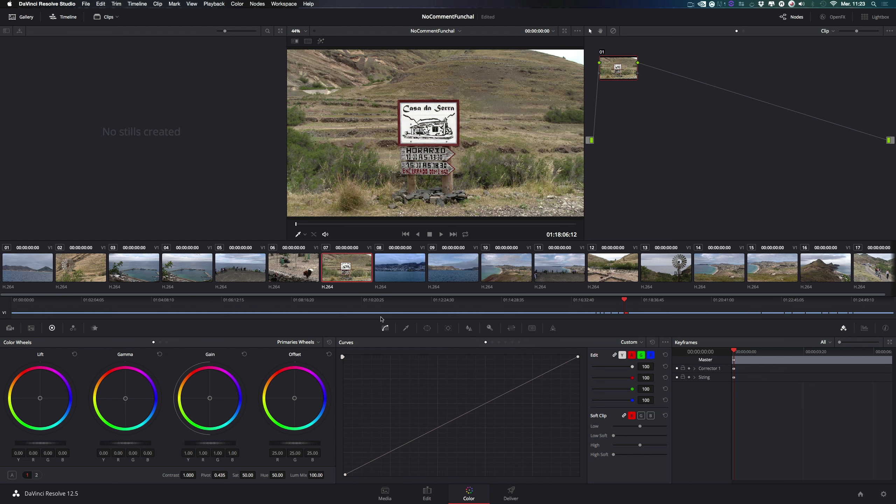
click(398, 280)
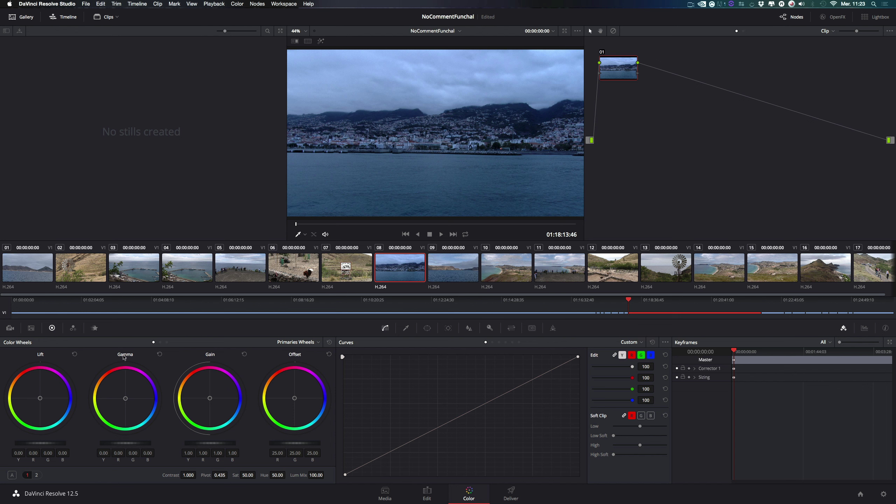
click(314, 342)
click(310, 361)
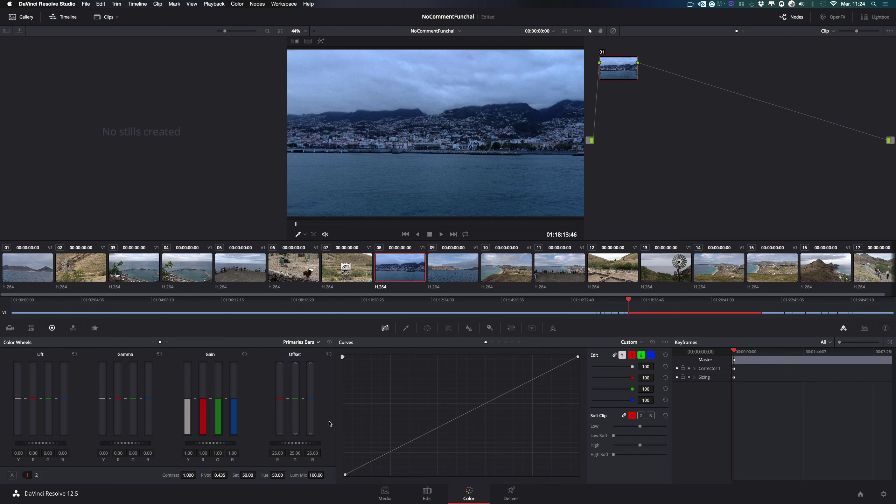
click(316, 342)
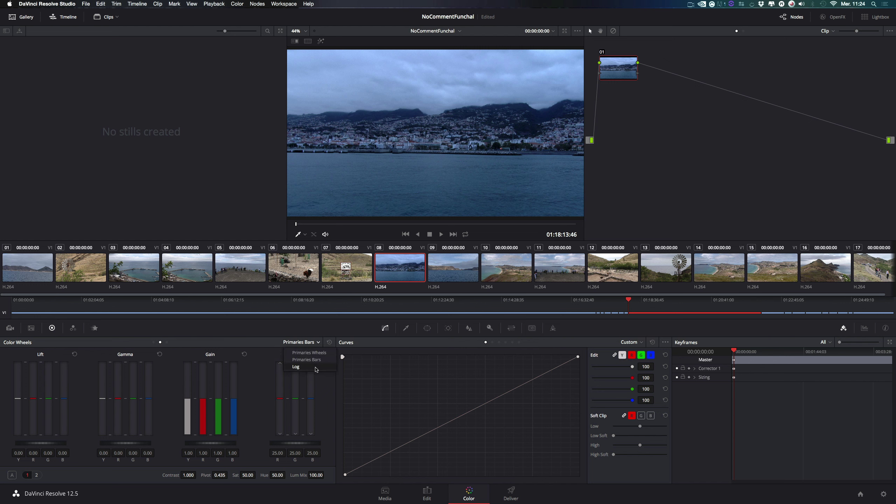
click(316, 368)
click(319, 342)
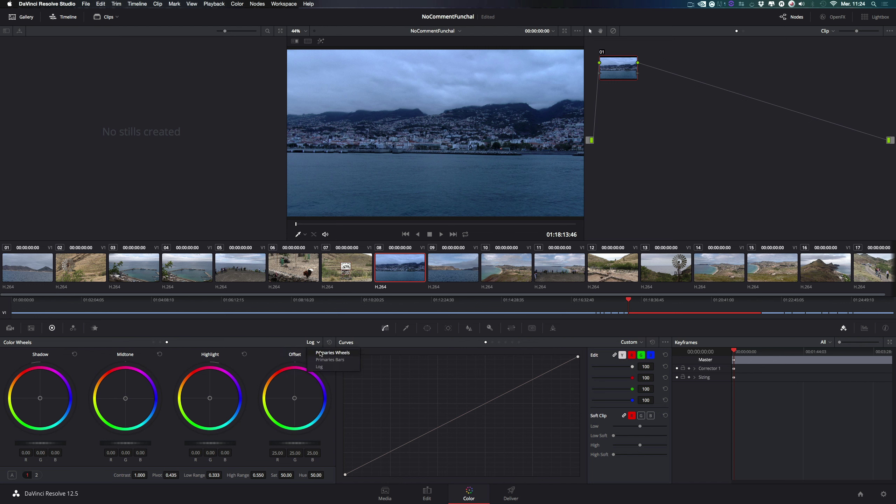
click(288, 343)
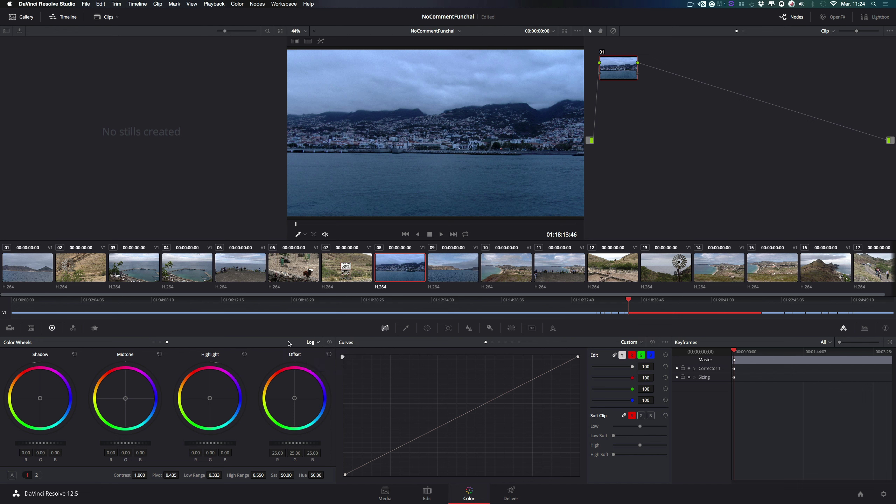
click(317, 342)
click(317, 353)
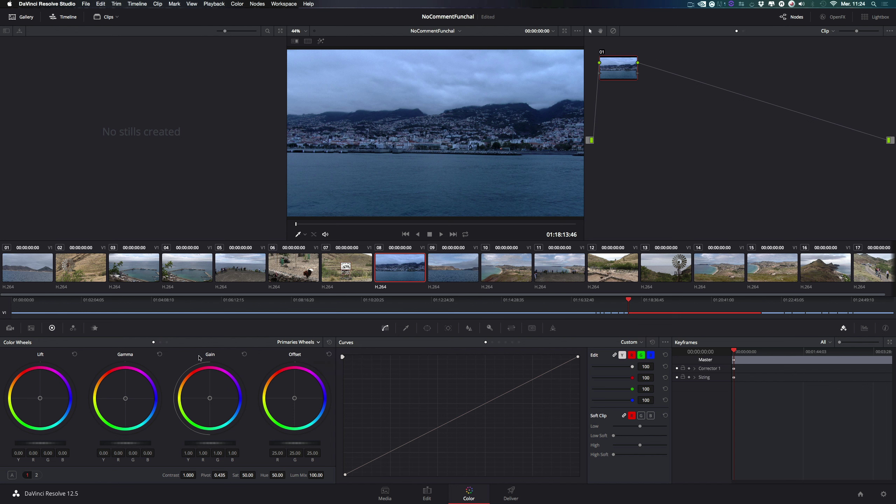
- View the Camera Raw settings, and in Color Match set the source gamma to ARRI Log C
click(10, 329)
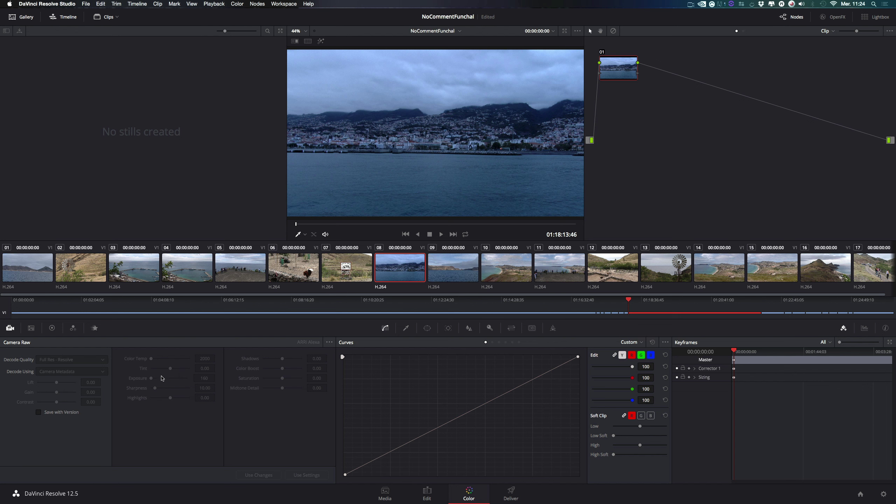
click(31, 330)
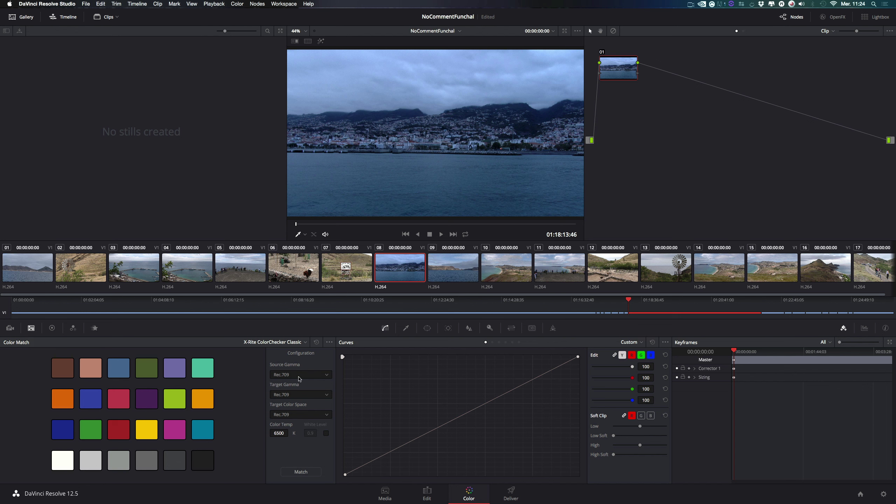
click(322, 375)
click(159, 340)
click(318, 375)
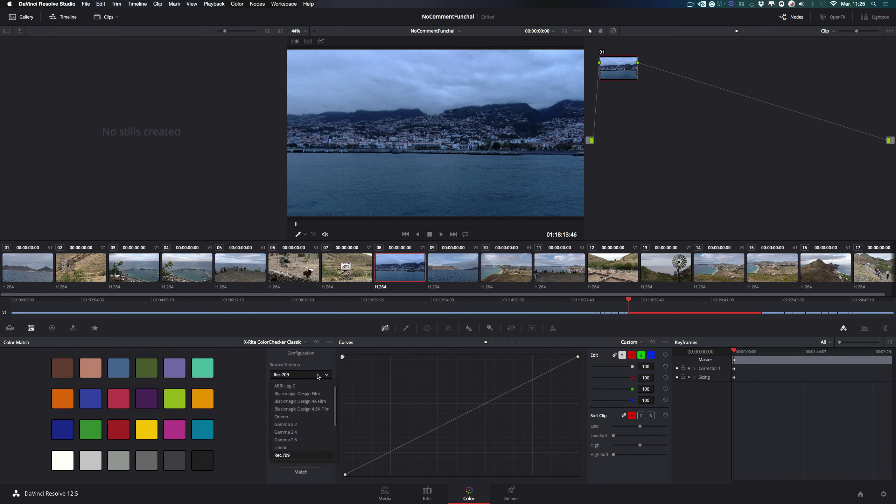
click(318, 375)
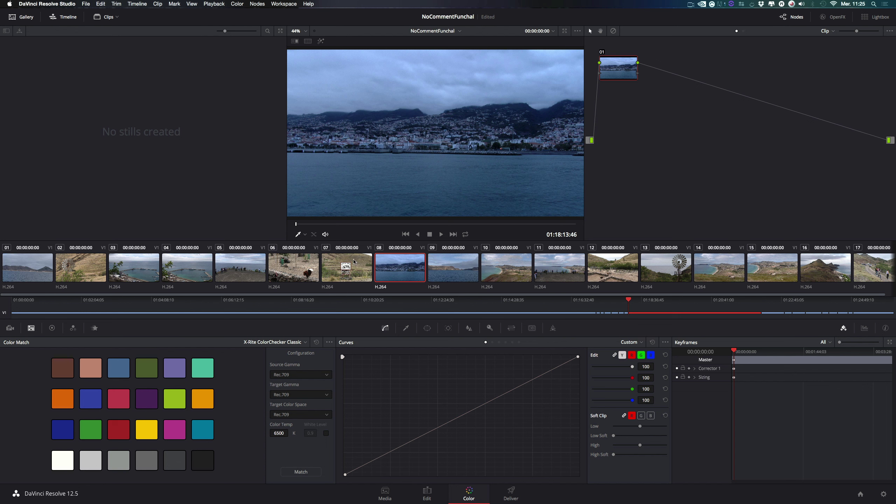
click(327, 376)
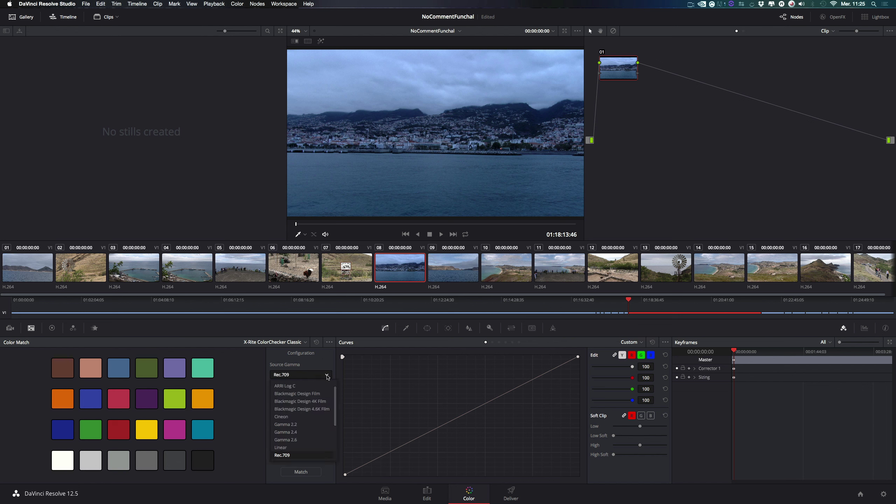
click(311, 386)
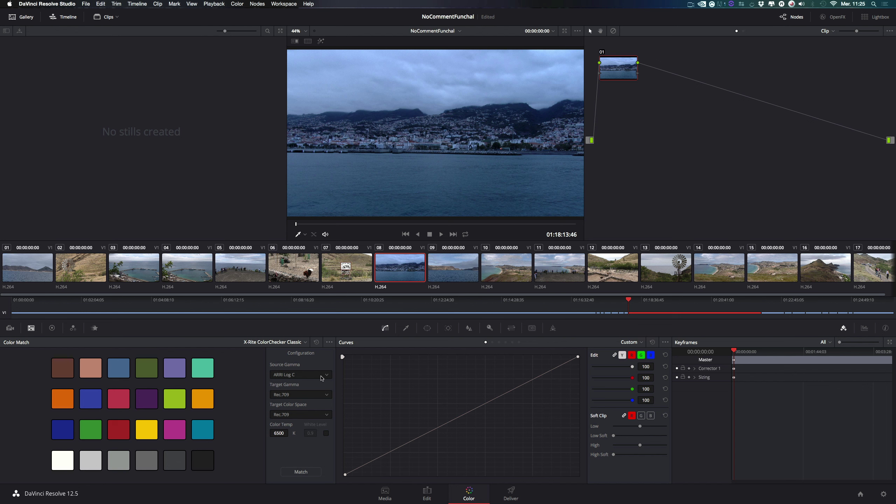
- Check the source gamma options in Color Match, and view the RGB Mixer and Motion Effects palettes
click(307, 377)
click(282, 455)
click(50, 329)
click(72, 330)
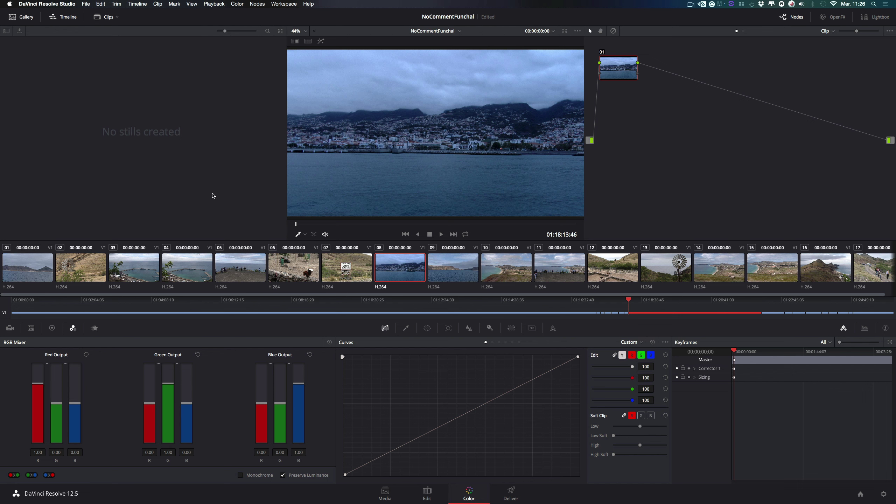
click(95, 328)
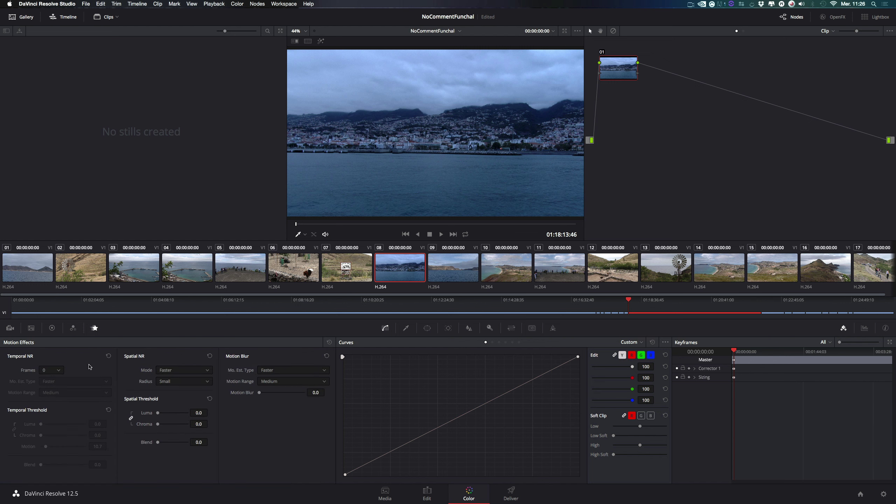
- View the software's version information, close it, and bring back the Color Wheels palette
click(63, 4)
click(67, 11)
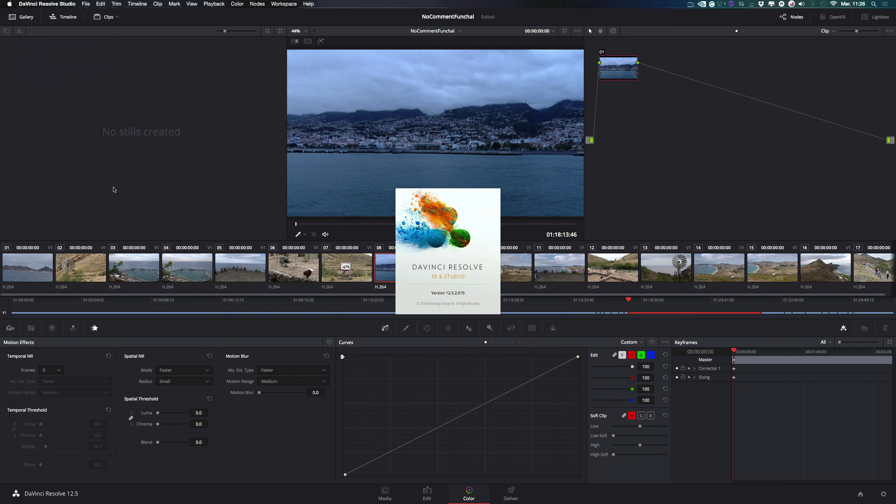
click(397, 275)
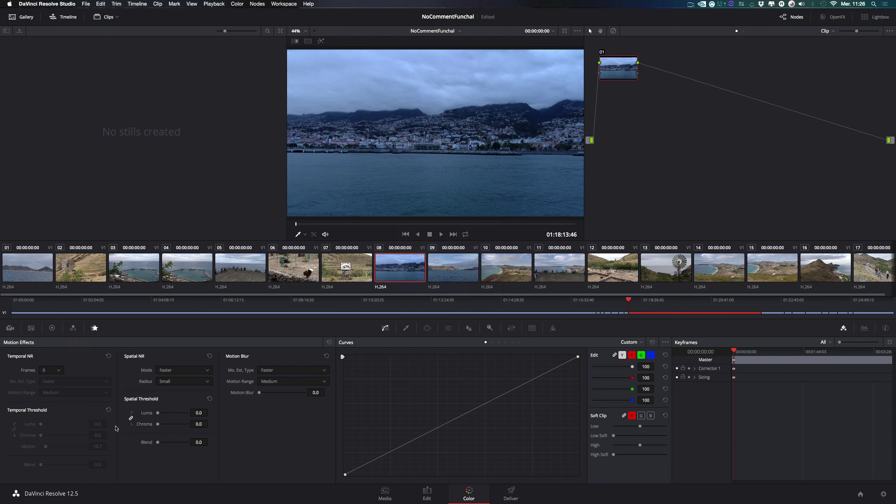
click(52, 328)
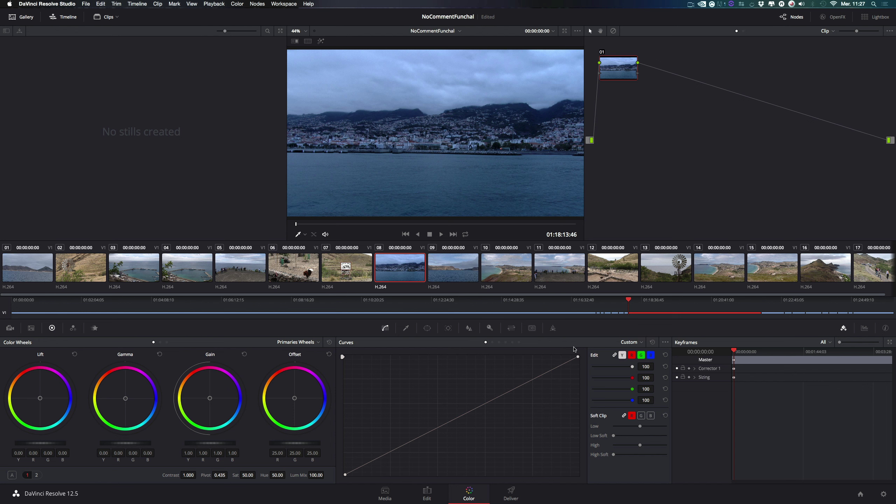
- View the Hue Vs Hue, Hue Vs Sat, Hue Vs Lum and Sat Vs Sat curves, and return to Custom curves
click(640, 344)
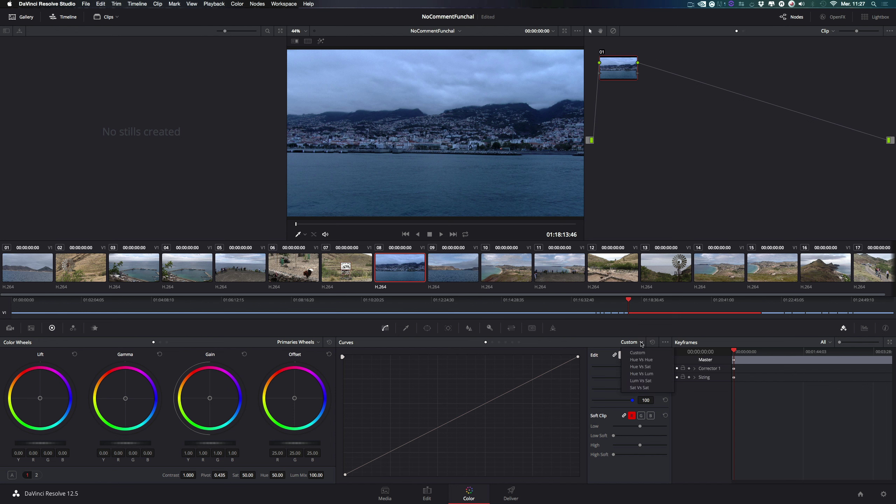
click(640, 344)
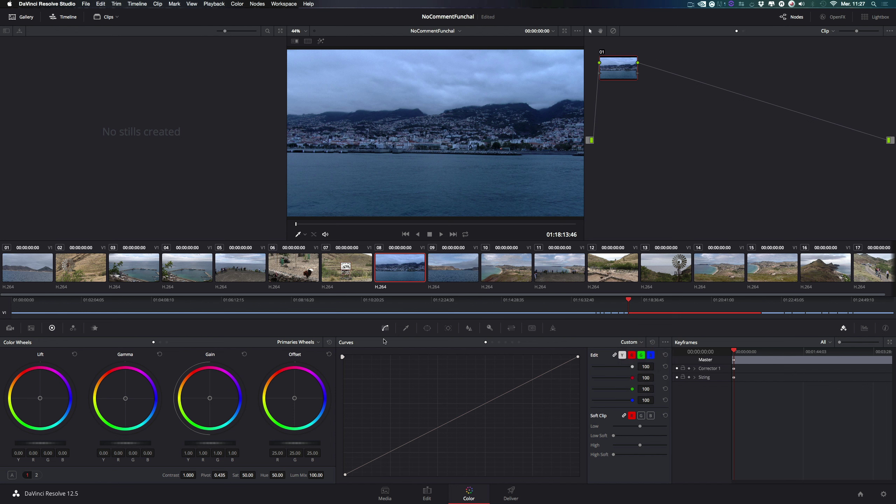
click(641, 343)
click(641, 360)
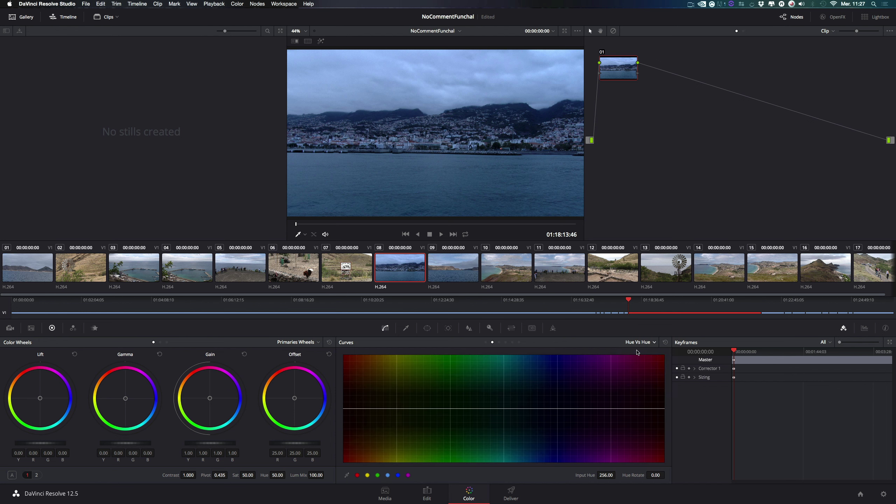
click(655, 344)
click(644, 366)
click(654, 344)
click(647, 375)
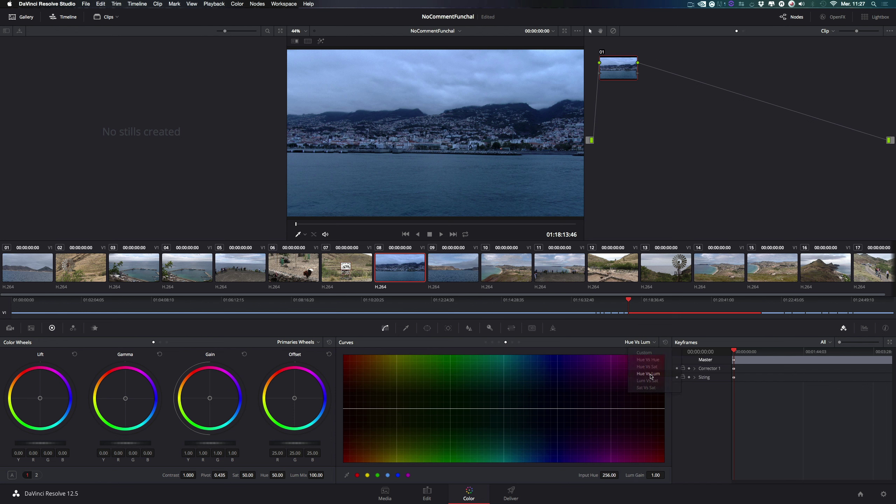
click(654, 344)
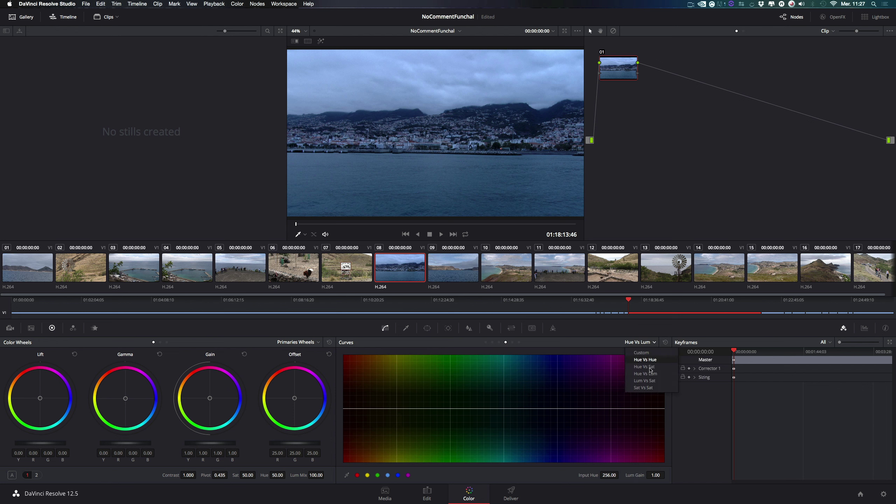
click(640, 389)
click(649, 345)
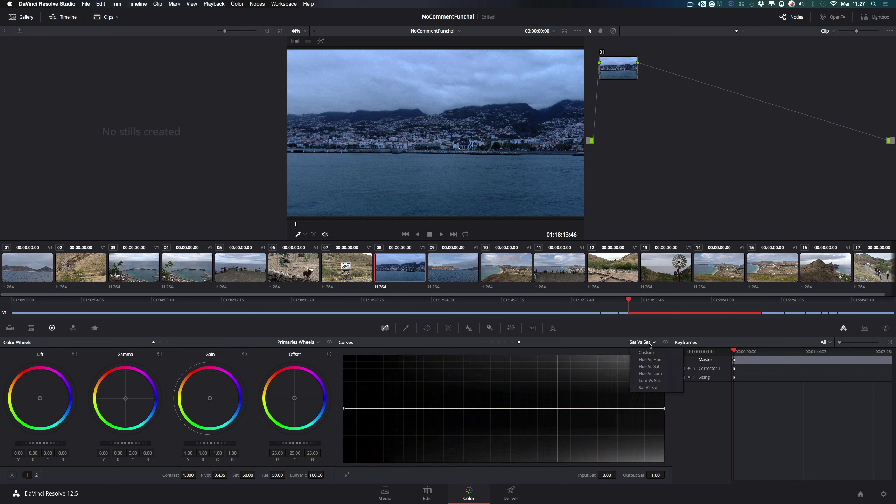
click(646, 352)
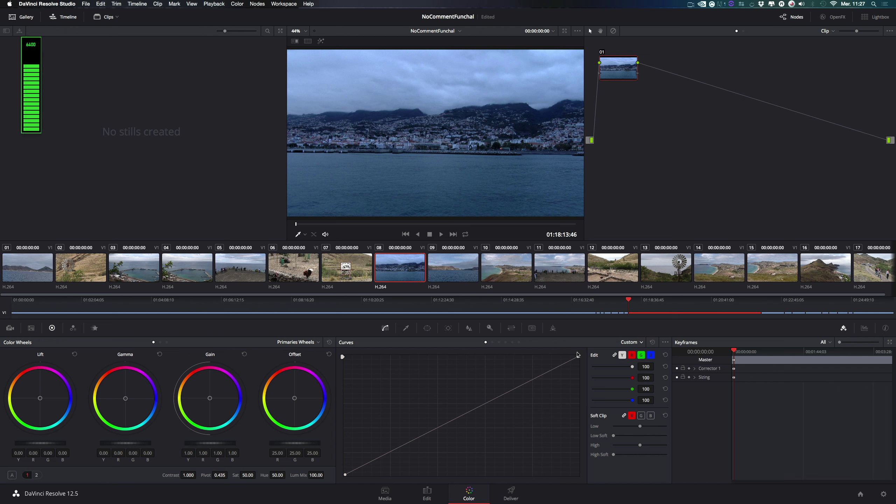
- View the Qualifier in HSL, RGB, LUM and 3D modes, and return it to HSL
click(406, 327)
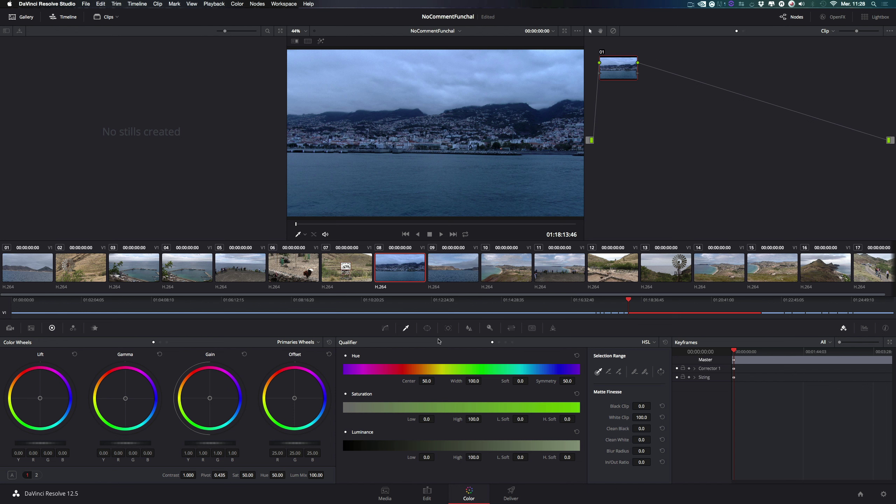
click(649, 342)
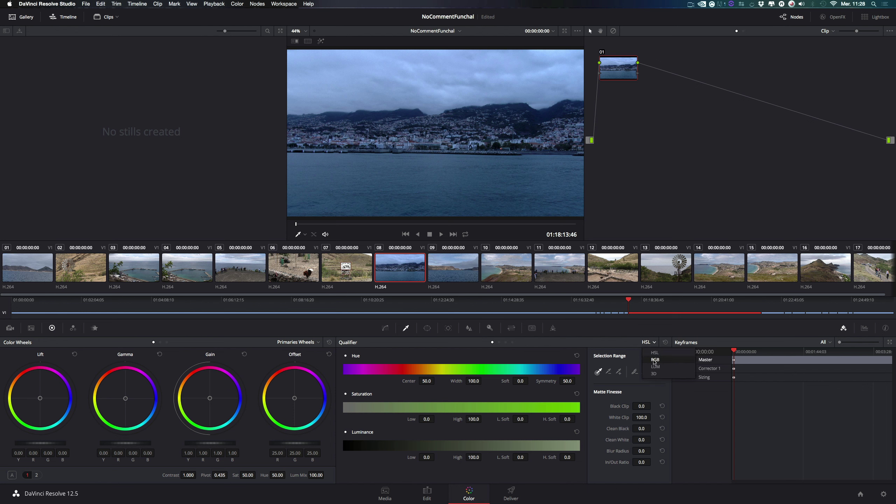
click(654, 360)
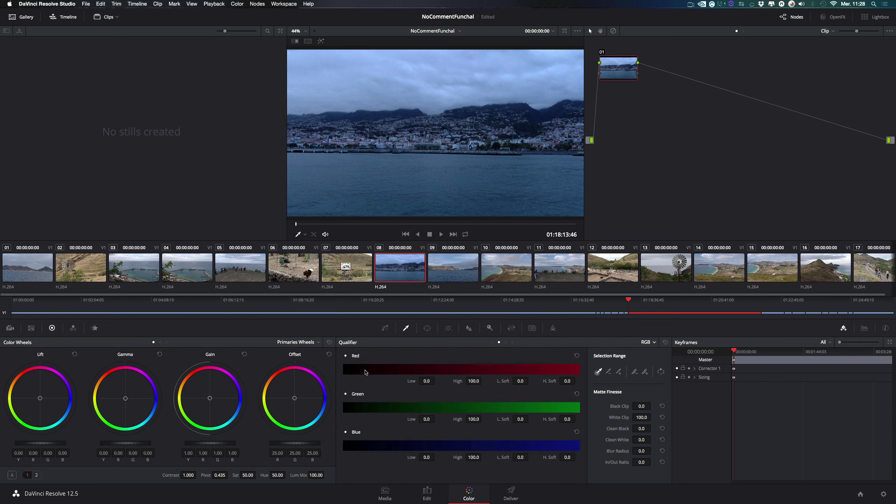
click(652, 342)
click(653, 370)
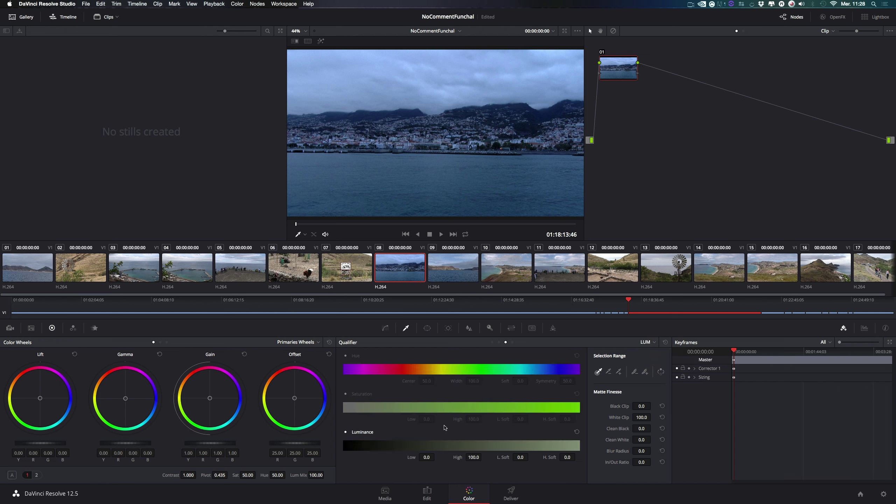
click(656, 343)
click(653, 374)
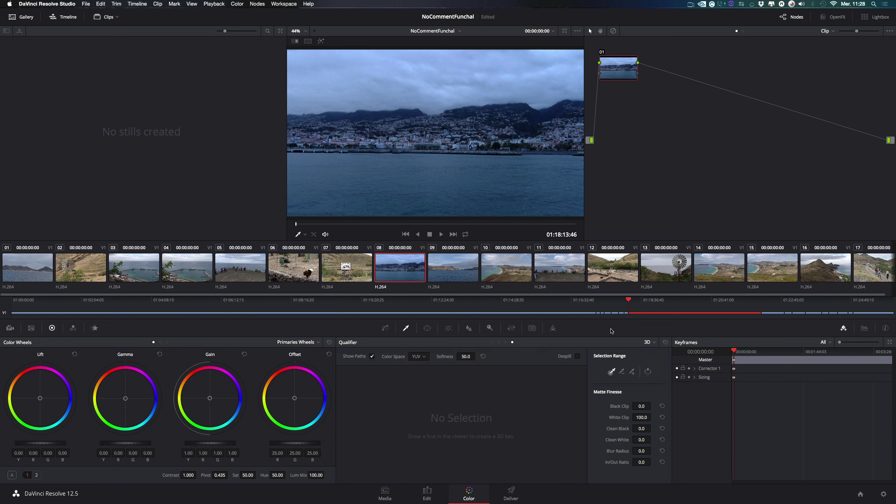
click(655, 343)
click(657, 352)
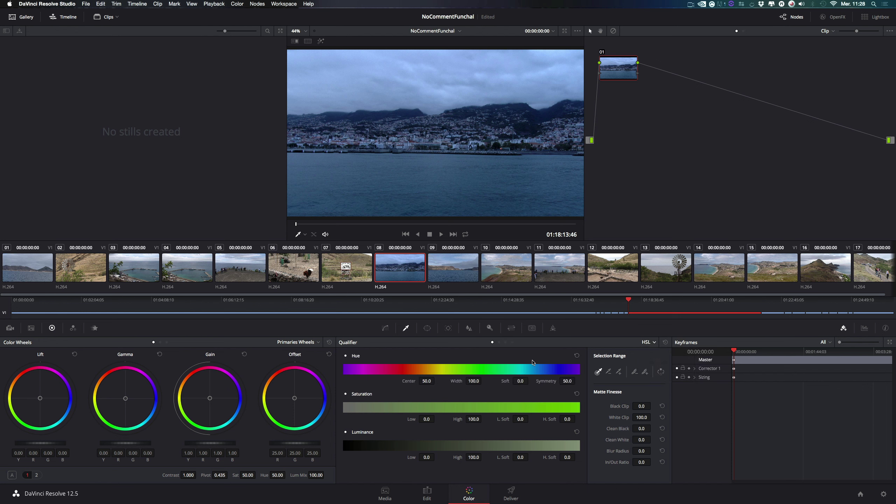
- Place a linear power window over the hillside town at about pan 54 and tilt 51, preview it with Highlight, and disable it
click(431, 329)
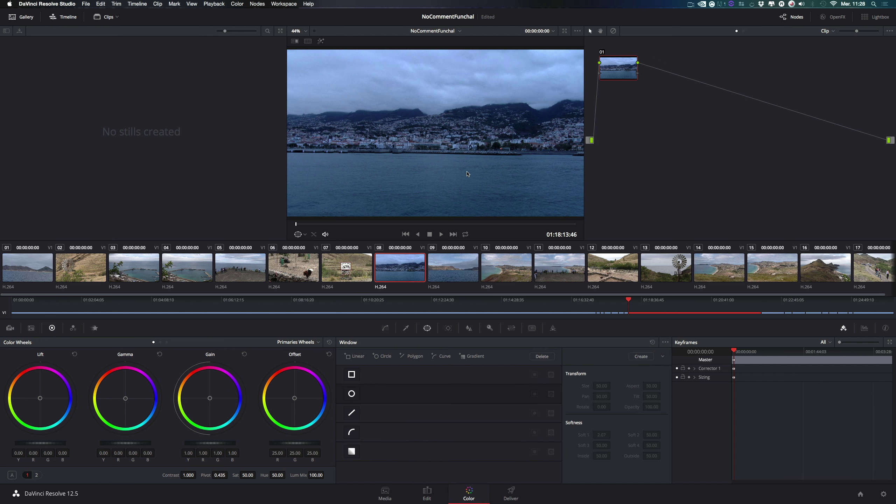
click(359, 374)
drag(429, 136, 483, 123)
key(shift+h)
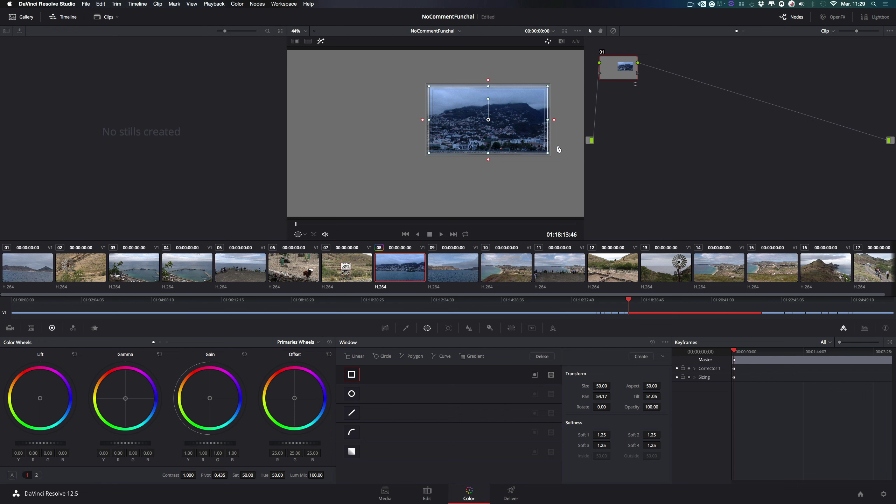
key(shift+h)
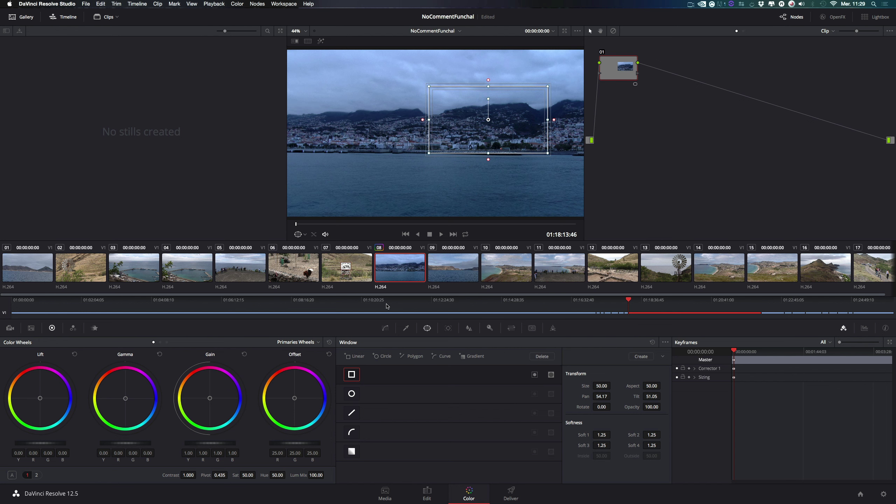
click(349, 376)
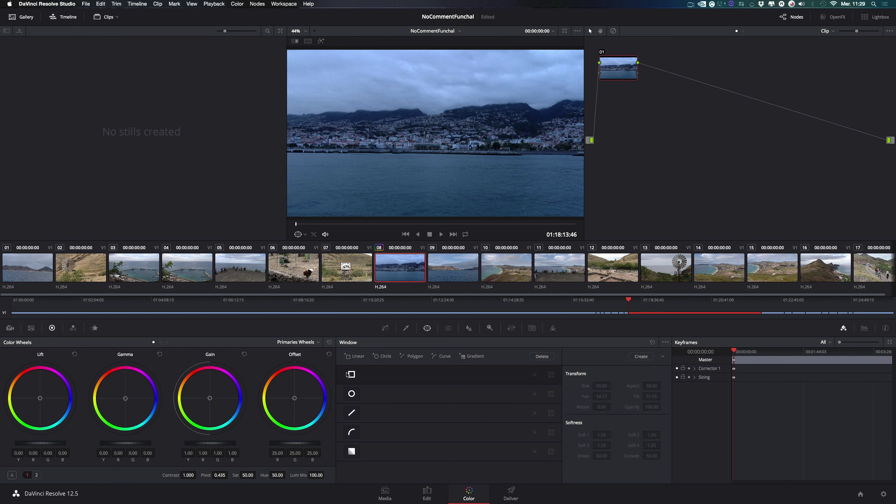
- View the Tracker in Window, Stabilizer and FX modes, and return it to Window
click(449, 329)
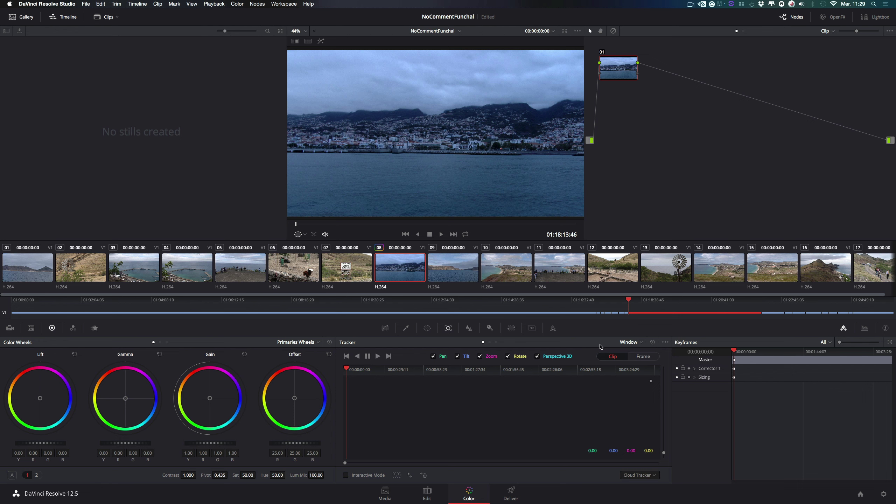
click(641, 343)
click(643, 359)
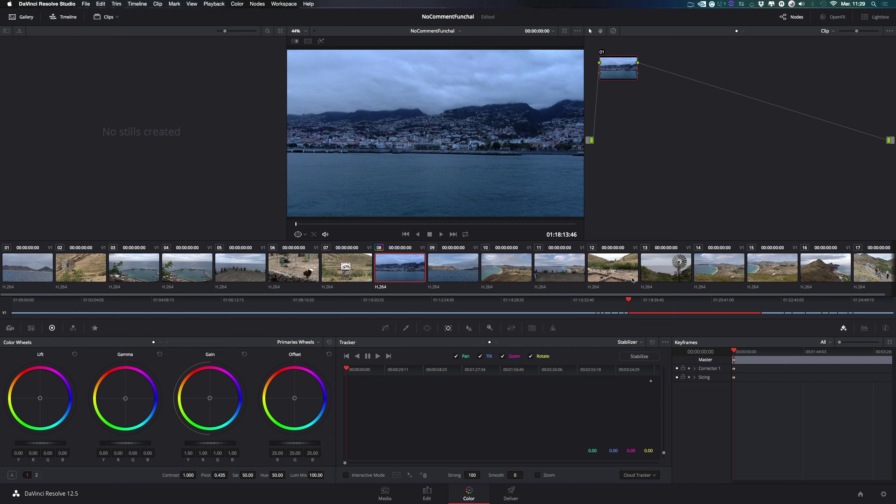
click(630, 342)
click(629, 366)
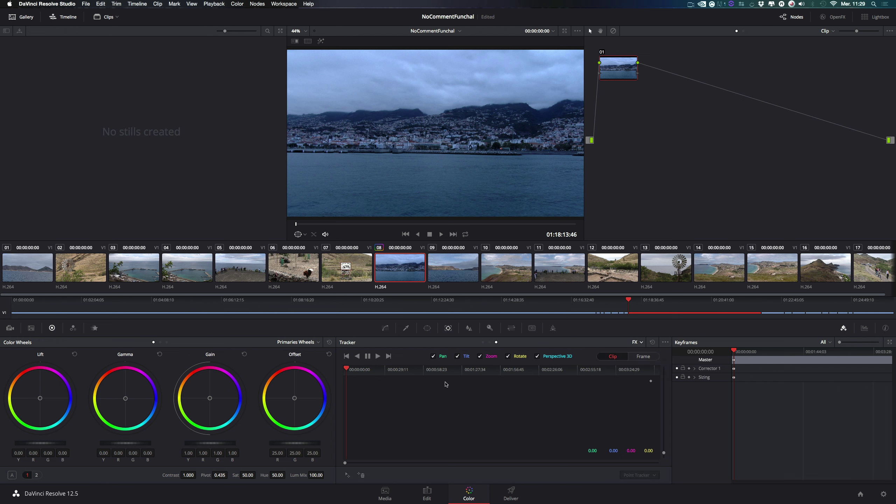
click(637, 342)
click(648, 352)
- View the Blur palette's Blur, Sharpen and Mist modes, and return it to Blur
click(469, 330)
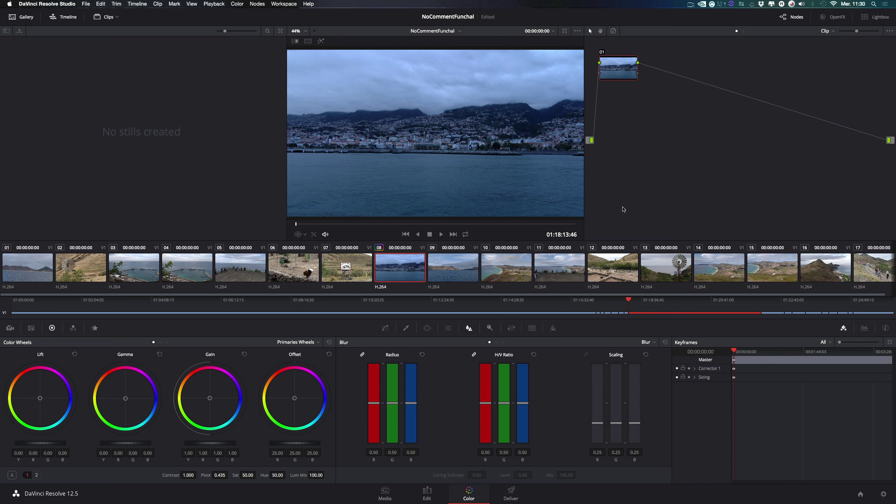
click(652, 341)
click(658, 359)
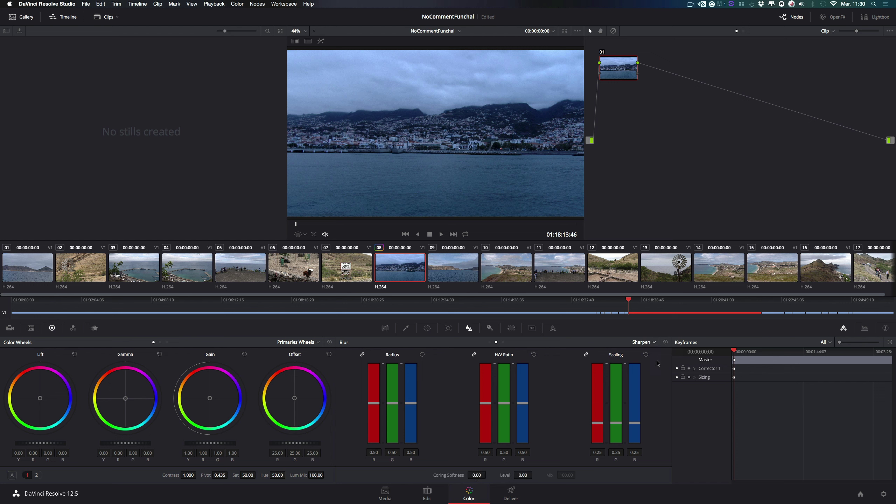
click(652, 343)
click(648, 367)
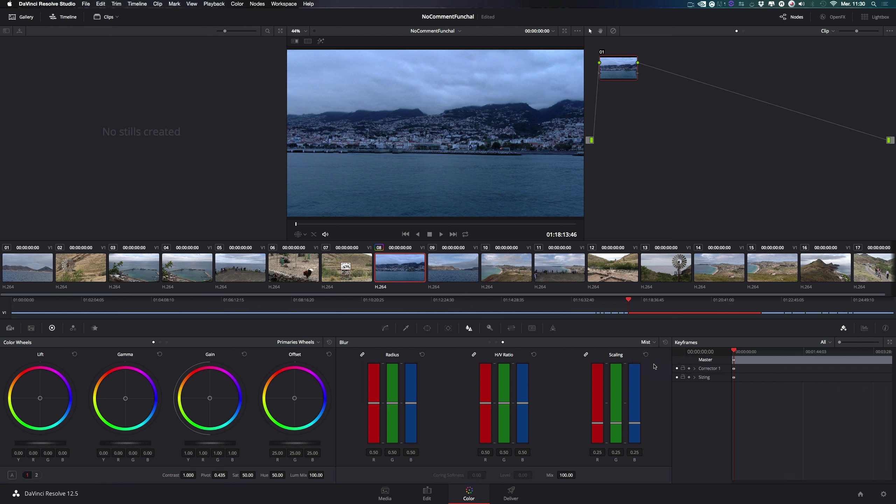
click(653, 342)
click(655, 354)
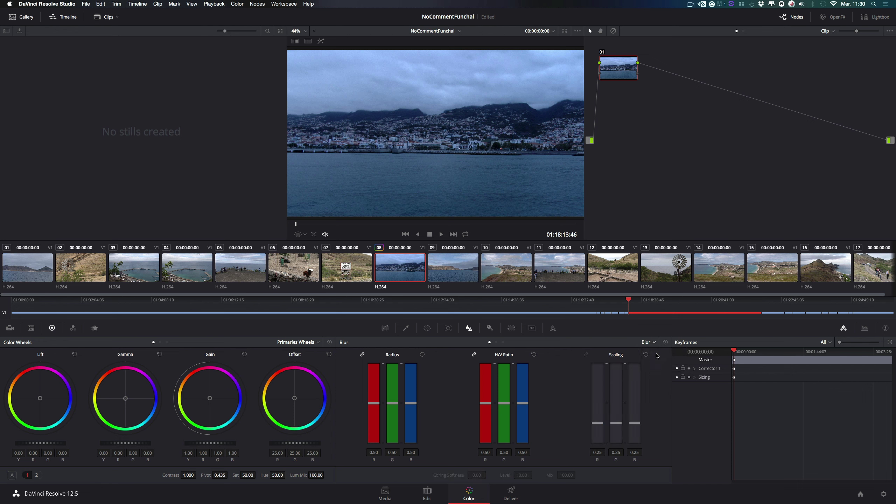
- View the Key, Sizing and Data Burn palettes, and select clip 10 before returning to clip 08
click(490, 328)
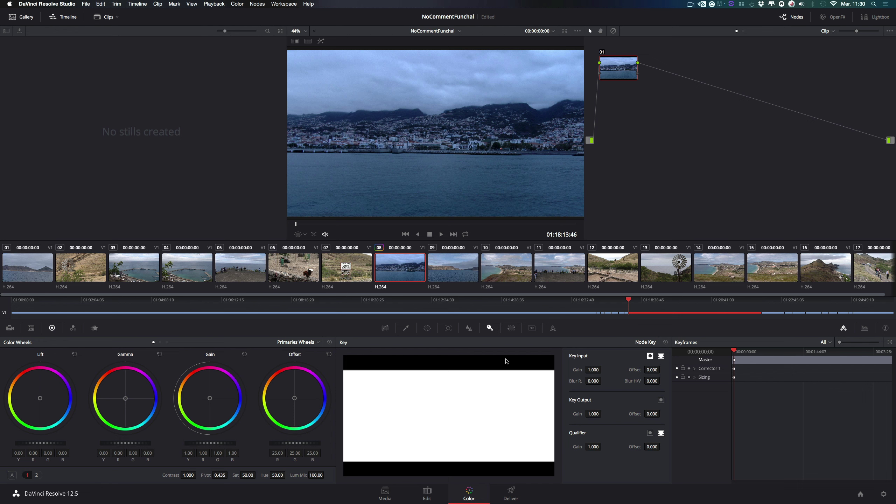
click(511, 329)
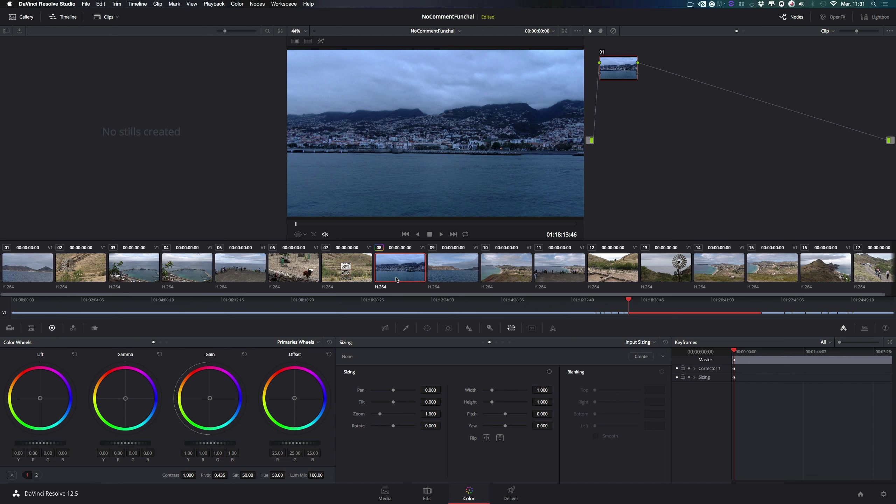
click(553, 327)
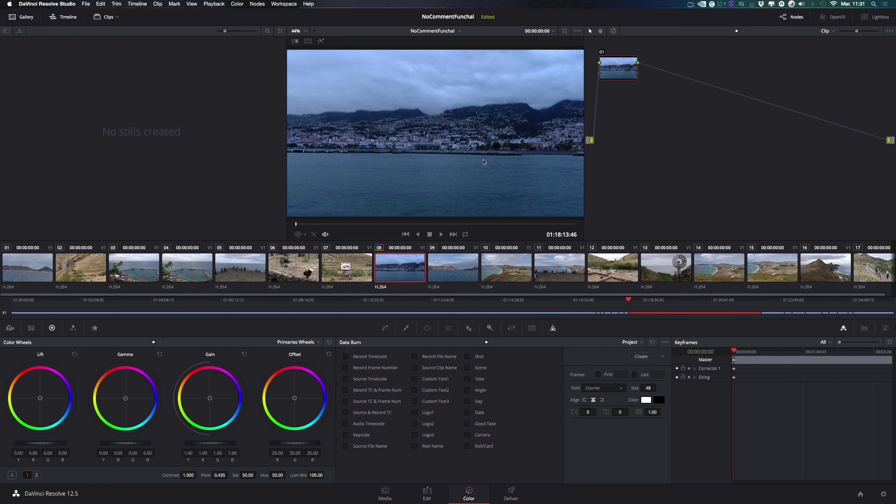
click(522, 267)
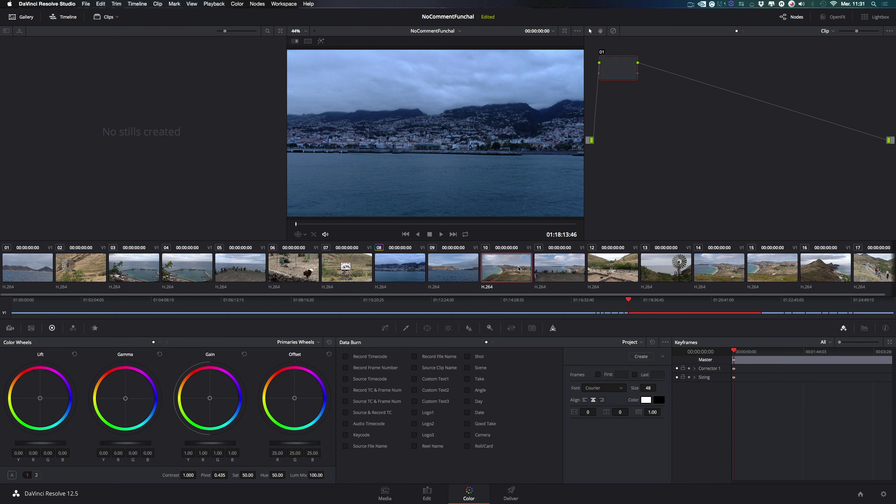
click(392, 277)
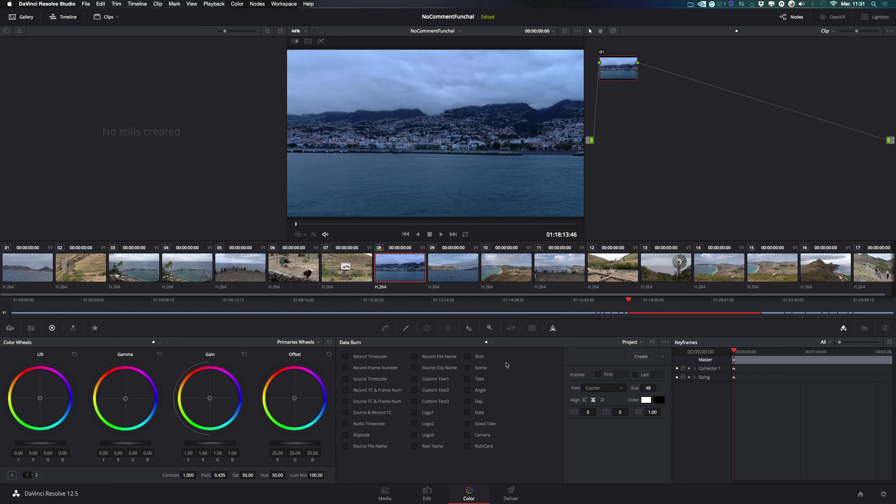
- Try moving the Keyframes playhead around the start of the clip, and display the video scopes in place of the keyframes
click(734, 351)
drag(735, 352, 696, 351)
mouse_move(733, 353)
mouse_down()
mouse_move(773, 351)
mouse_move(733, 352)
mouse_up()
click(864, 328)
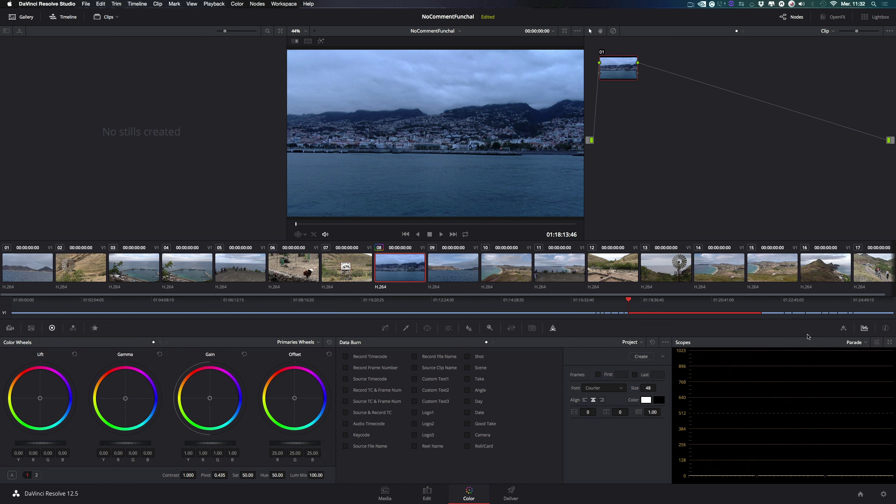
- View the video scopes in Waveform mode, and display the clip and system information in place of the scopes
click(862, 343)
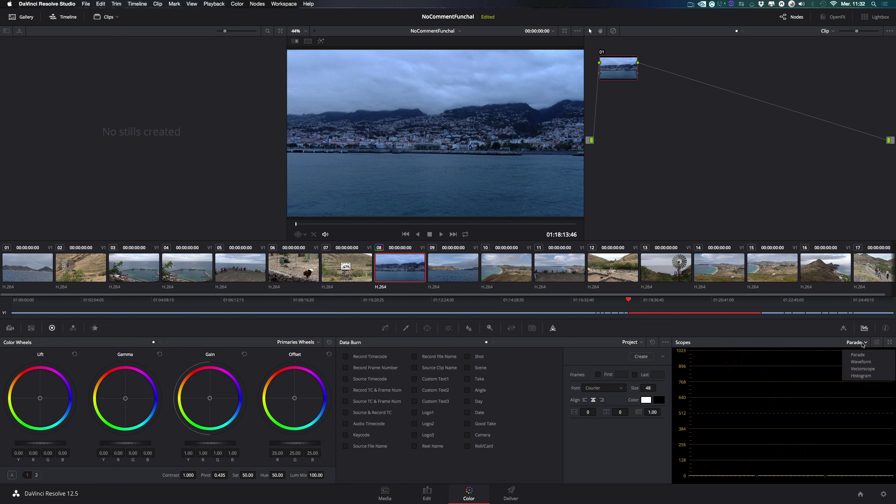
click(861, 362)
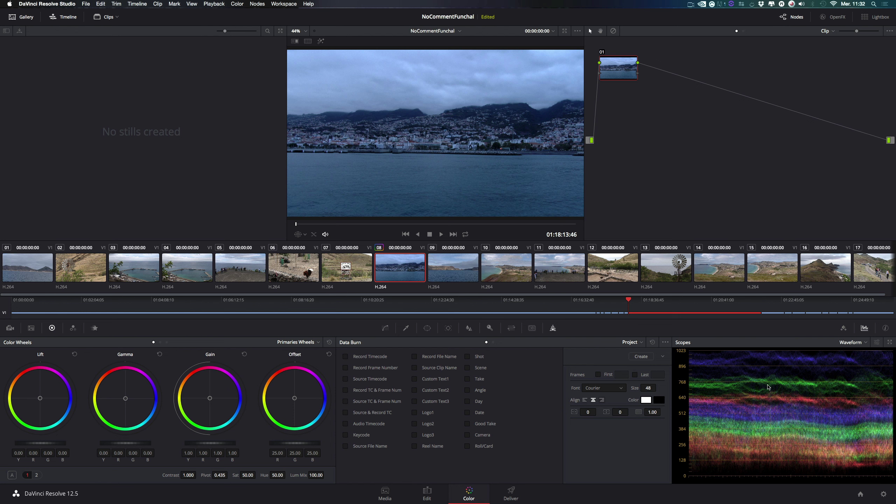
click(886, 328)
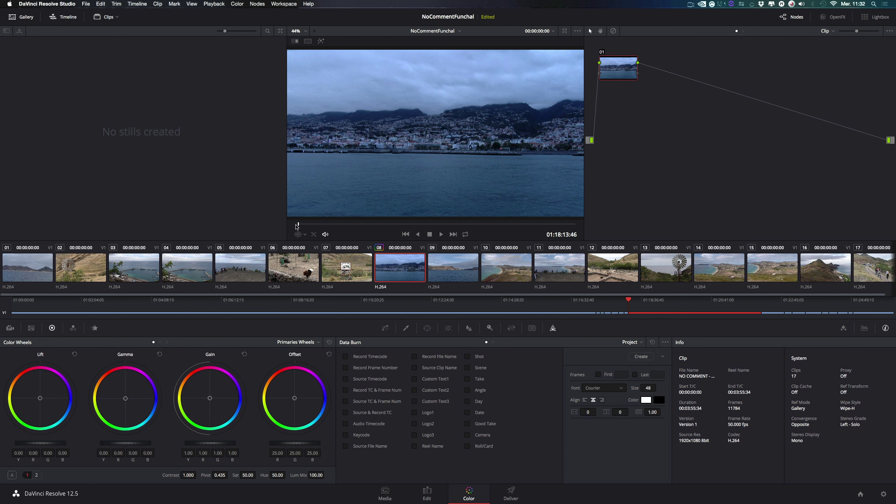
- Scrub through clip 08 in the viewer and return the playhead to its first frame
drag(297, 224, 388, 225)
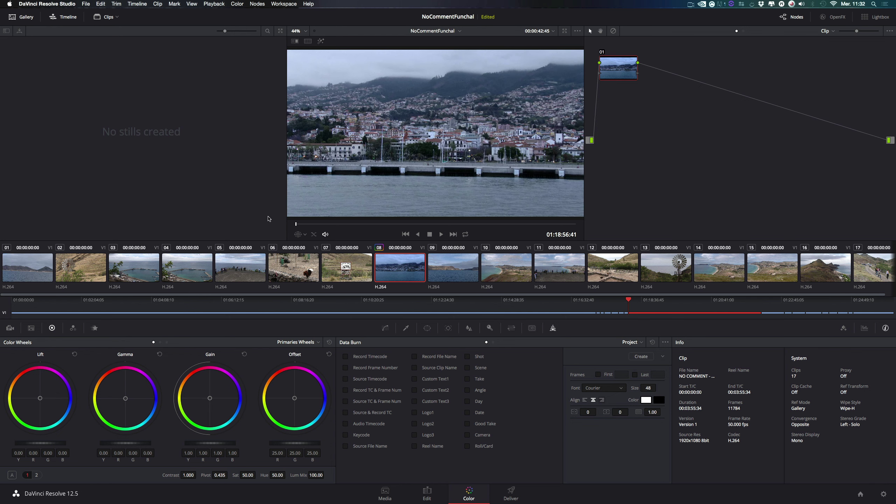
click(405, 234)
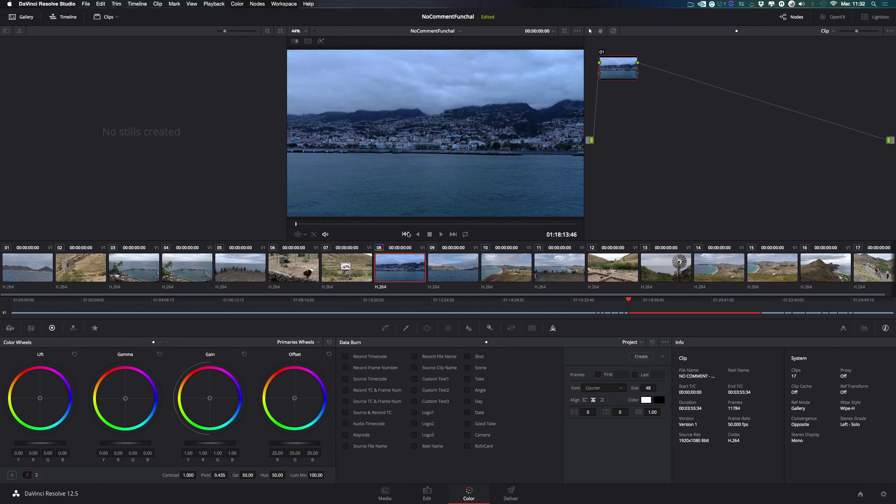
- Overlay the Color Chart on the viewer, display the Color Match palette, and move the chart's upper right corner inward
click(306, 235)
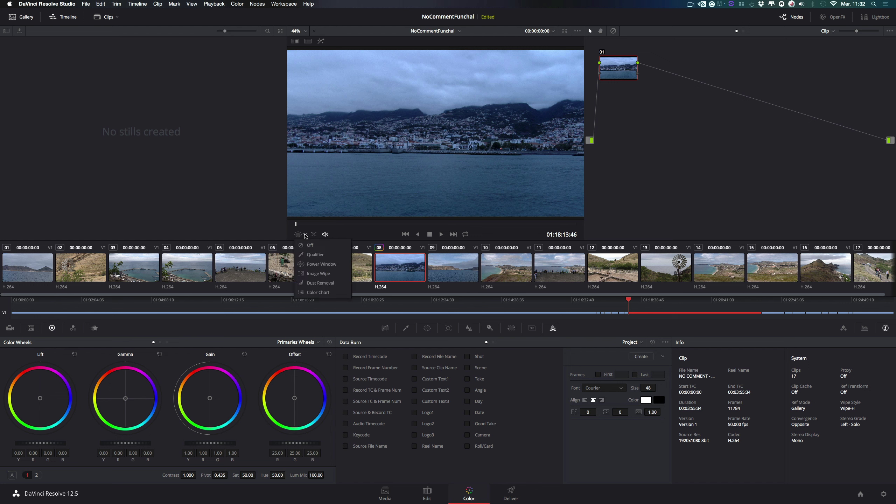
click(322, 293)
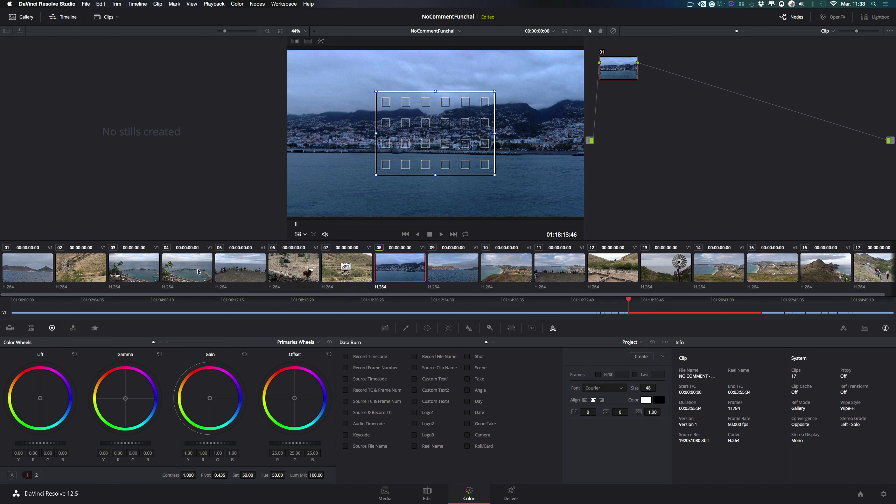
click(31, 328)
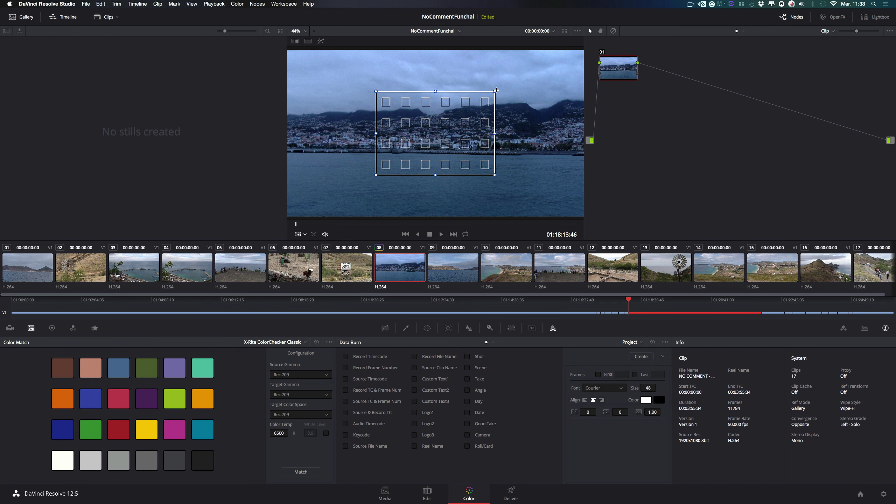
drag(495, 90, 457, 90)
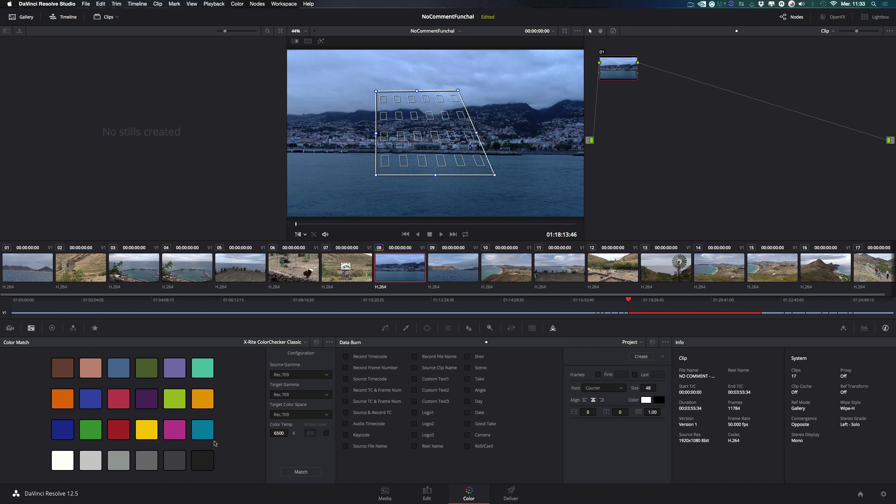
- Turn off the Color Chart overlay in the viewer
click(306, 235)
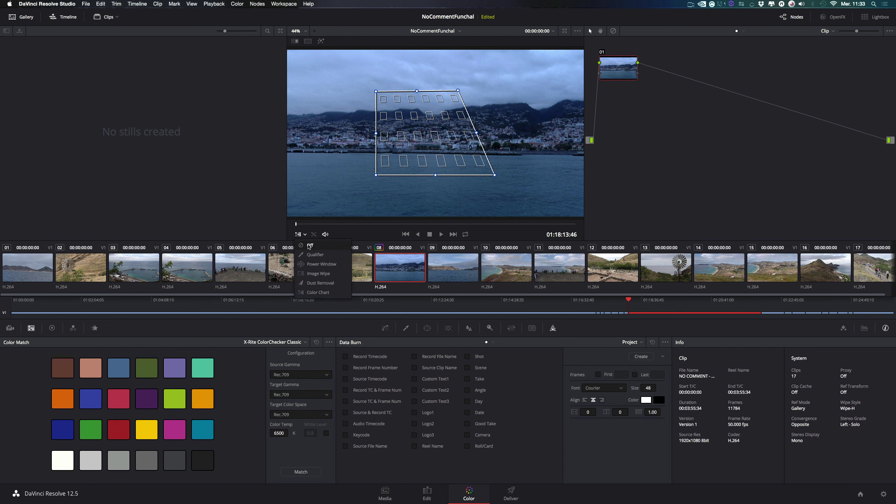
click(310, 246)
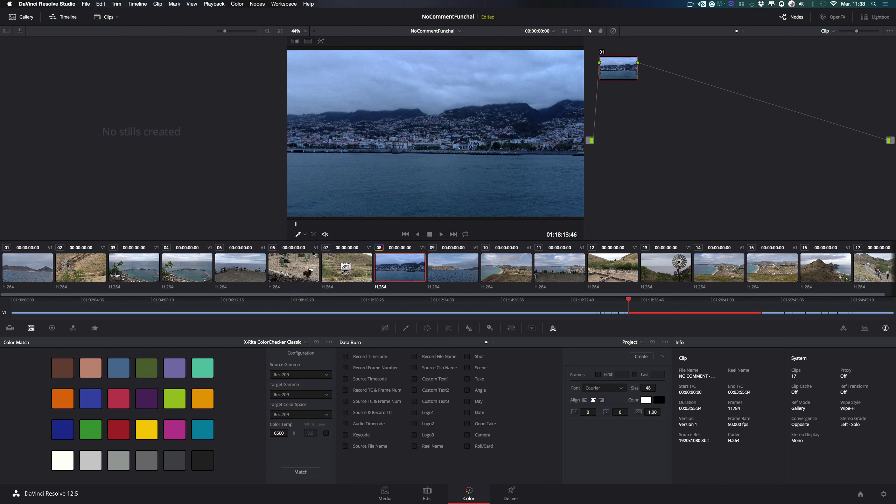
click(305, 235)
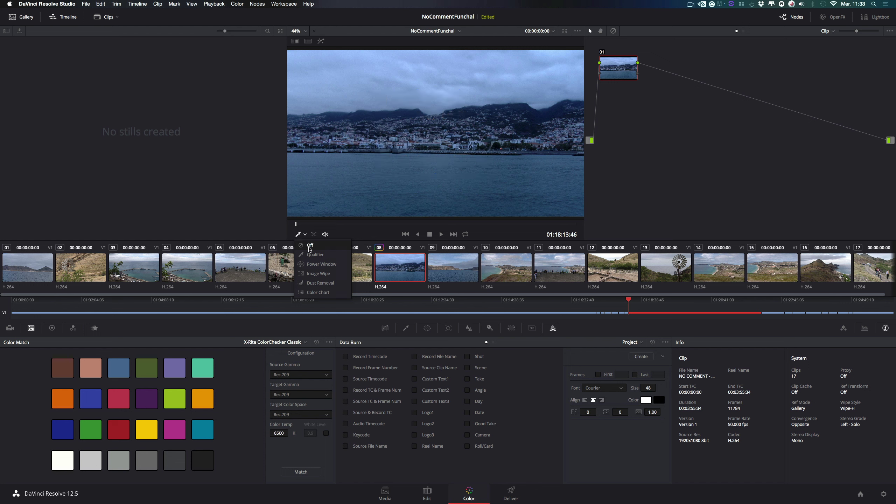
click(309, 247)
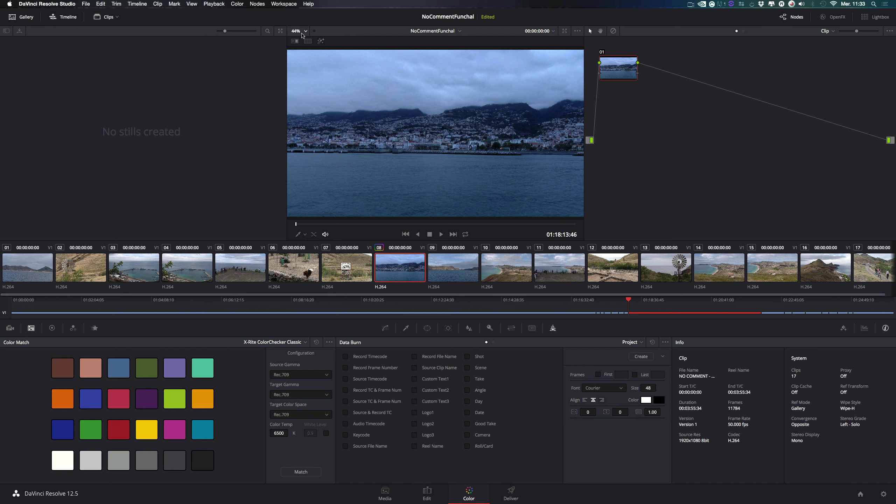
- View clip 08 in the Cinema Viewer and return to the normal Color page layout
click(280, 3)
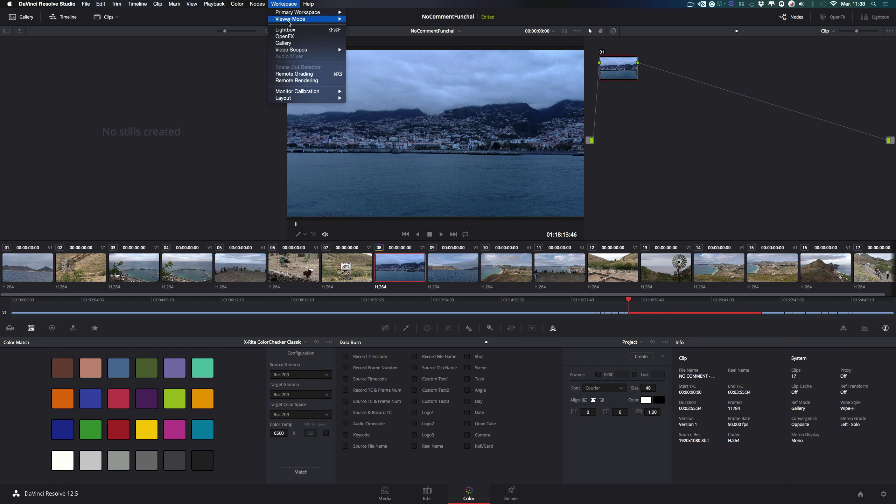
mouse_move(288, 22)
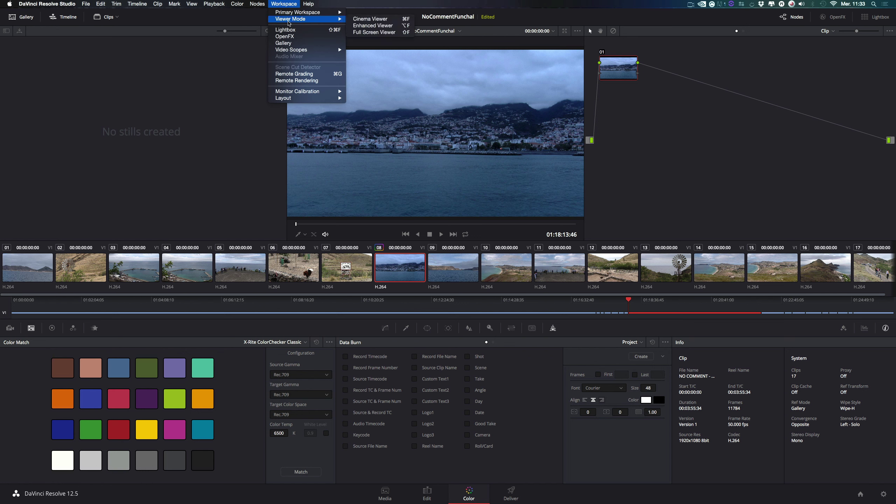
click(284, 3)
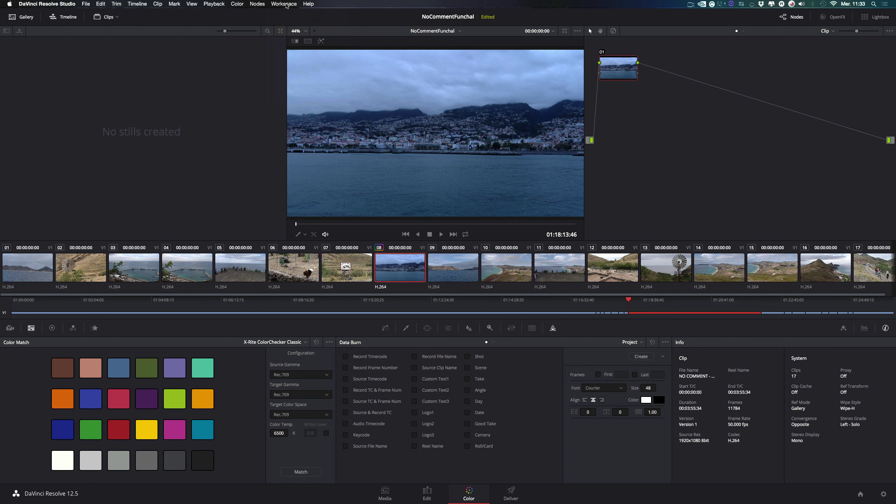
key(super+f)
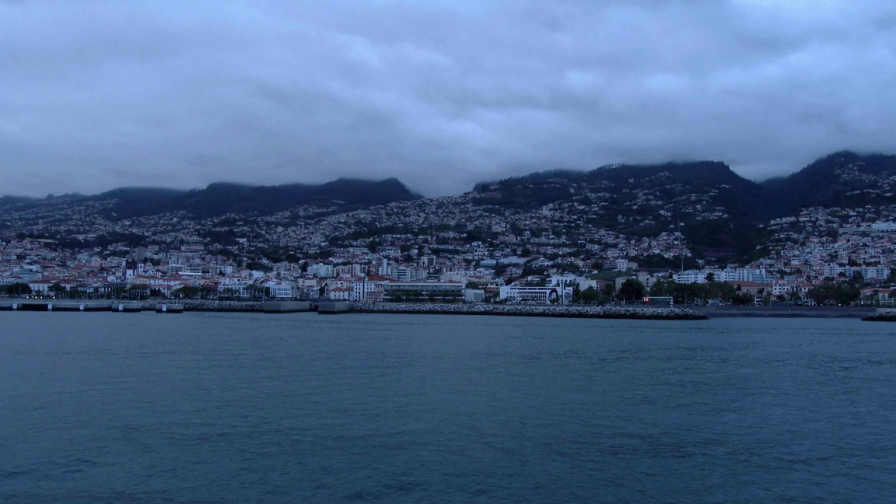
key(super+f)
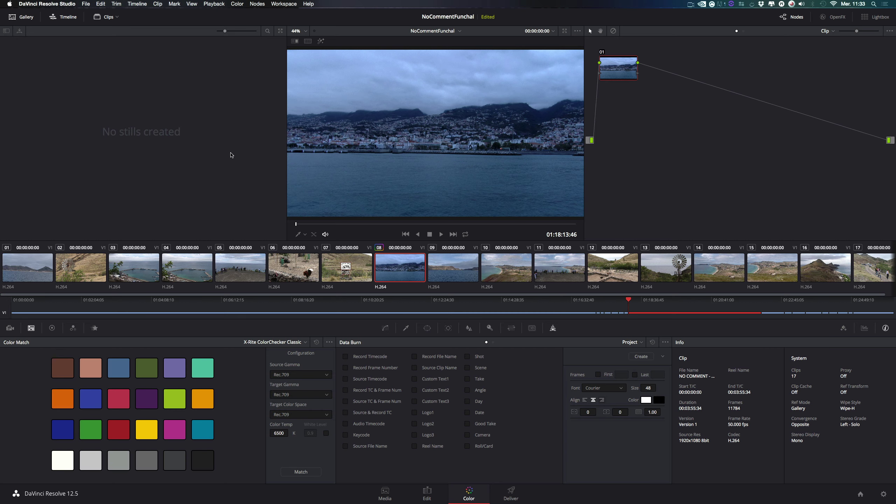
- Switch the Enhanced Viewer on and off to compare it with the normal viewer layout
click(285, 4)
mouse_move(293, 22)
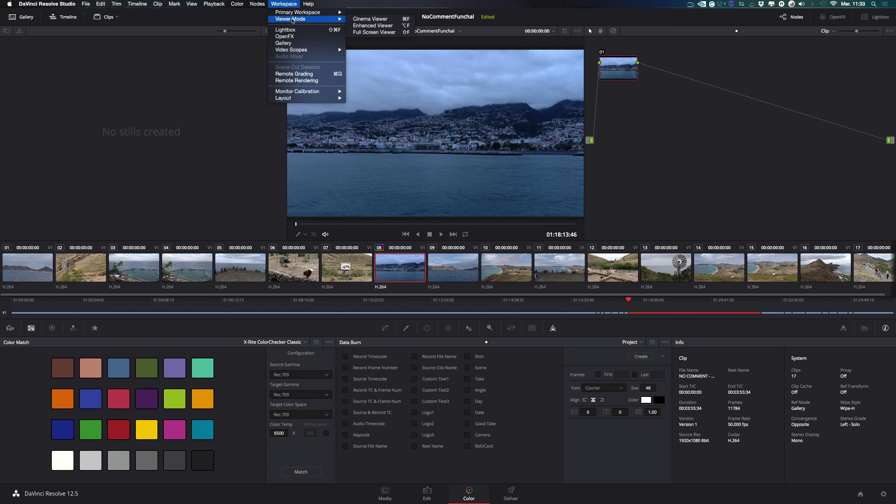
click(282, 3)
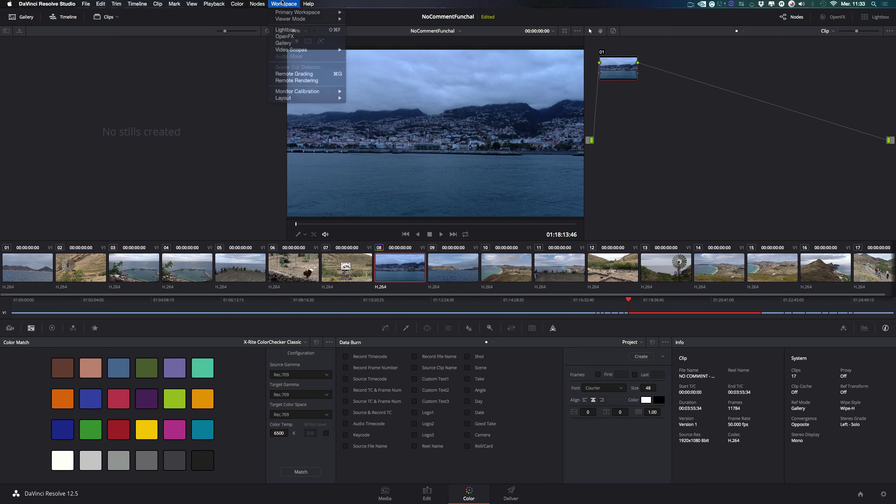
key(alt+f)
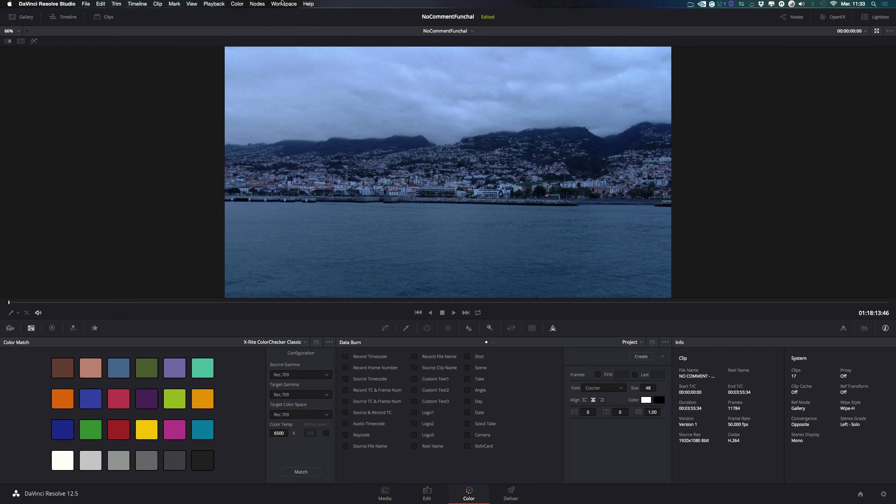
key(alt+f)
key(alt+f)
key(alt+f)
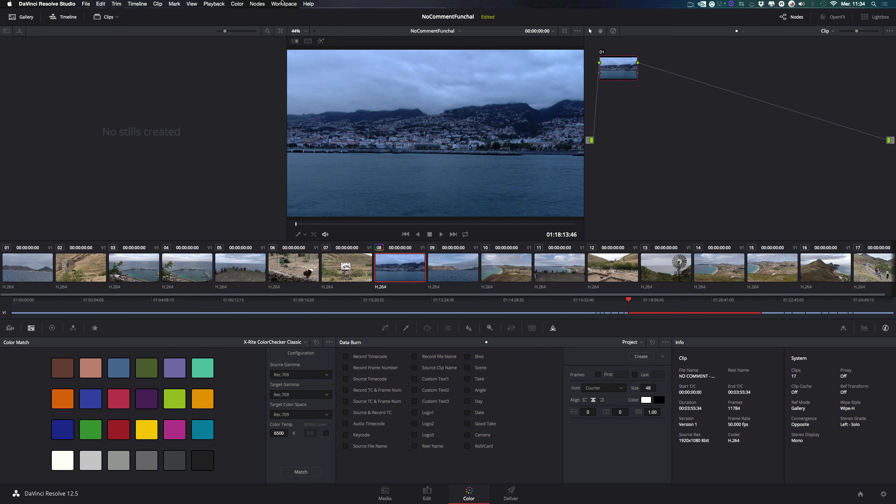
- View the Full Screen Viewer, show the timeline in it, and return to the normal layout
key(alt+f)
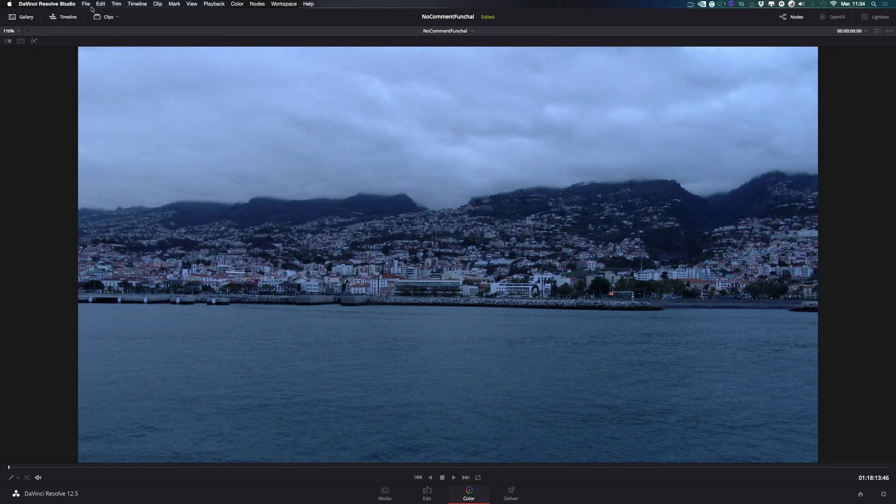
click(60, 18)
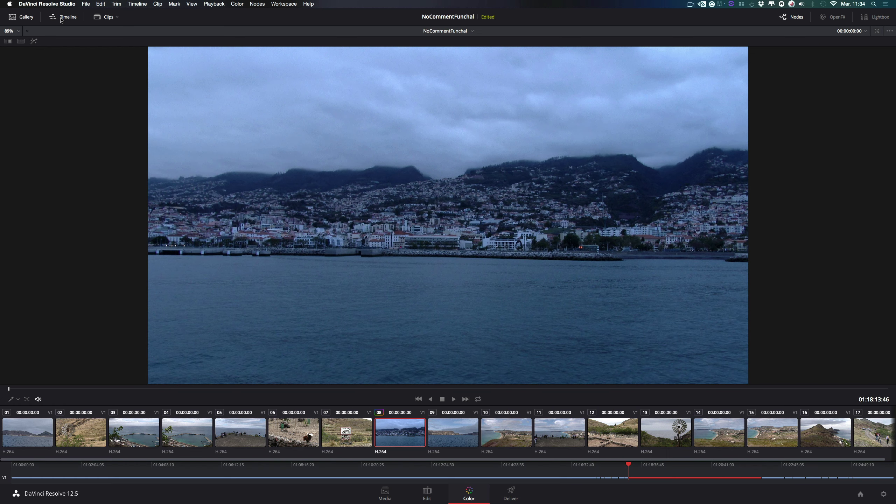
key(alt+f)
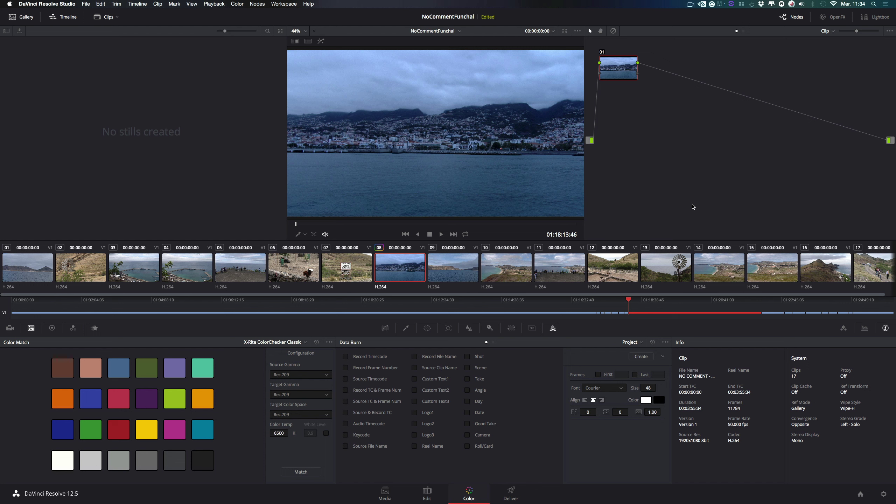
- Reposition node 01 in the node graph, placing it slightly further right and lower than its starting position
drag(613, 66, 646, 82)
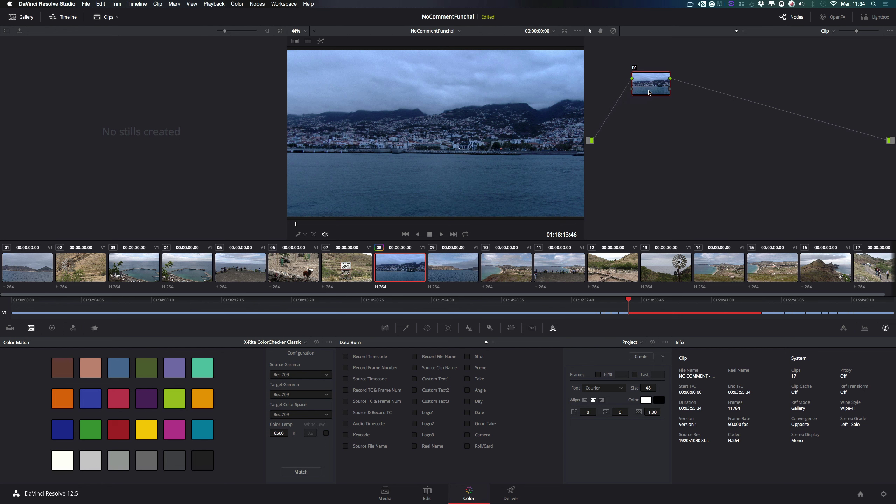
drag(648, 92, 631, 82)
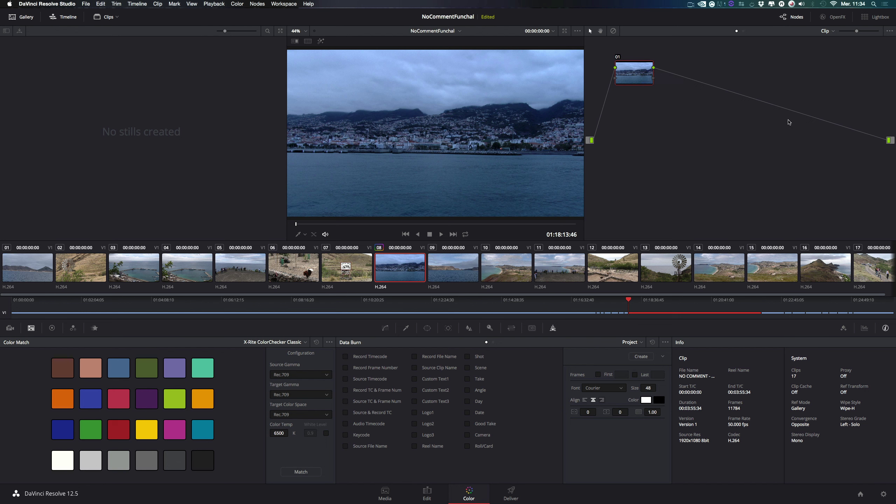
drag(633, 78, 652, 77)
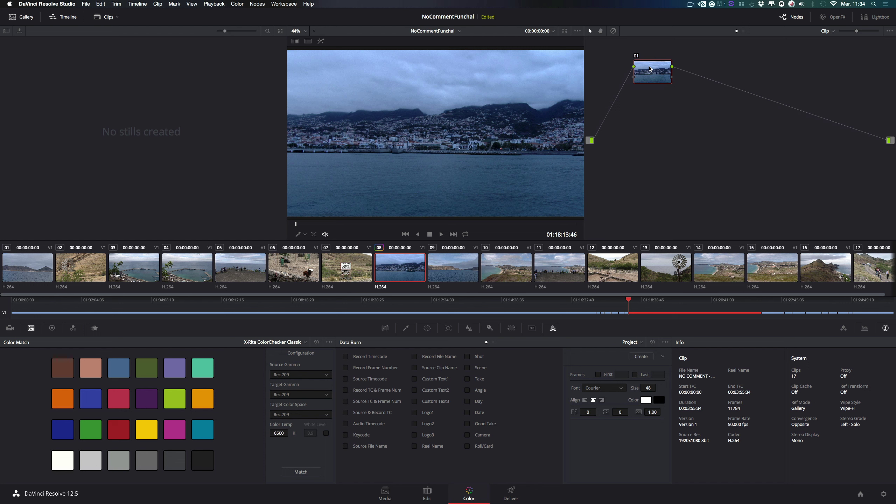
drag(650, 68, 637, 62)
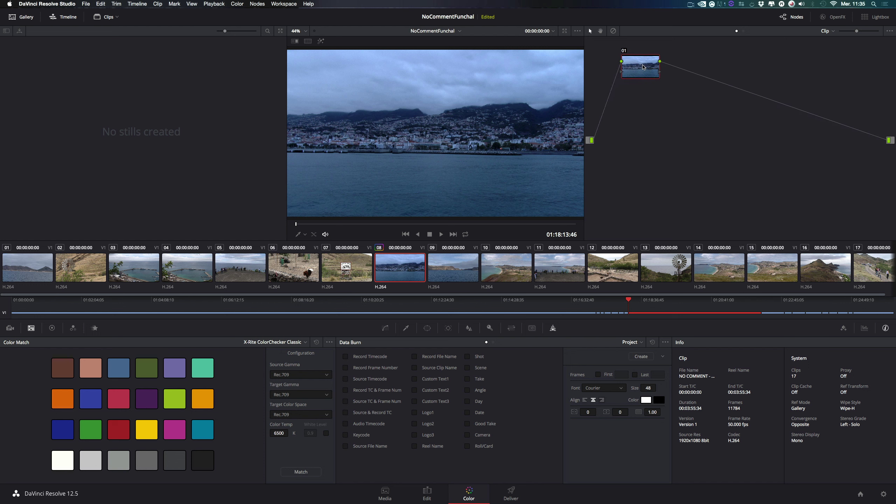
mouse_move(633, 65)
mouse_down()
mouse_move(648, 60)
mouse_move(618, 59)
mouse_move(620, 75)
mouse_move(645, 72)
mouse_up()
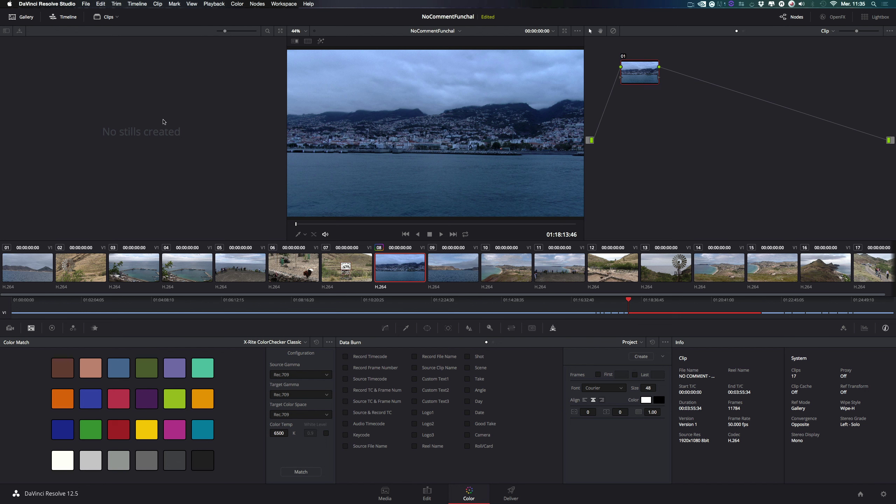
- Look over clip 08's options, then grab a still of the clip into the gallery and delete that still
right_click(392, 267)
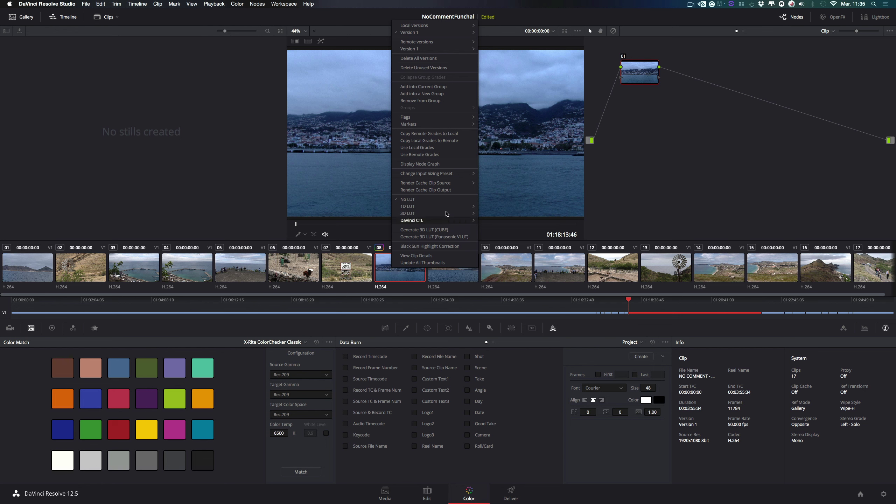
mouse_move(437, 35)
right_click(372, 138)
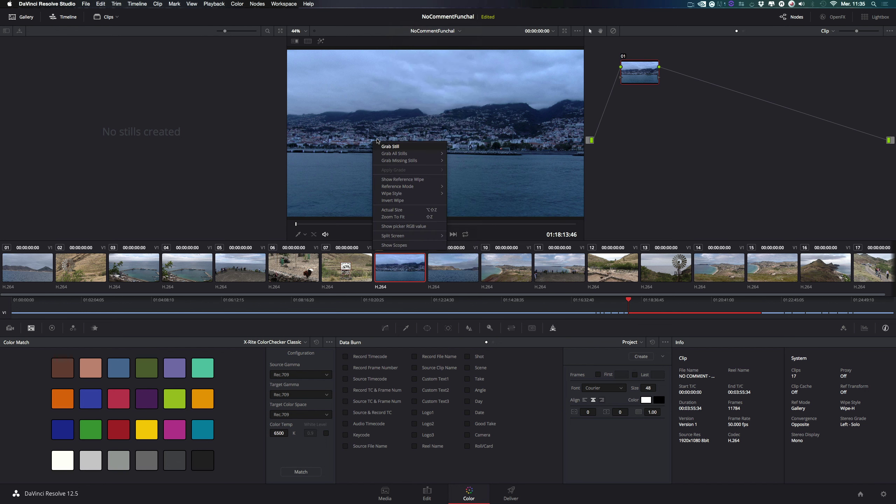
click(387, 143)
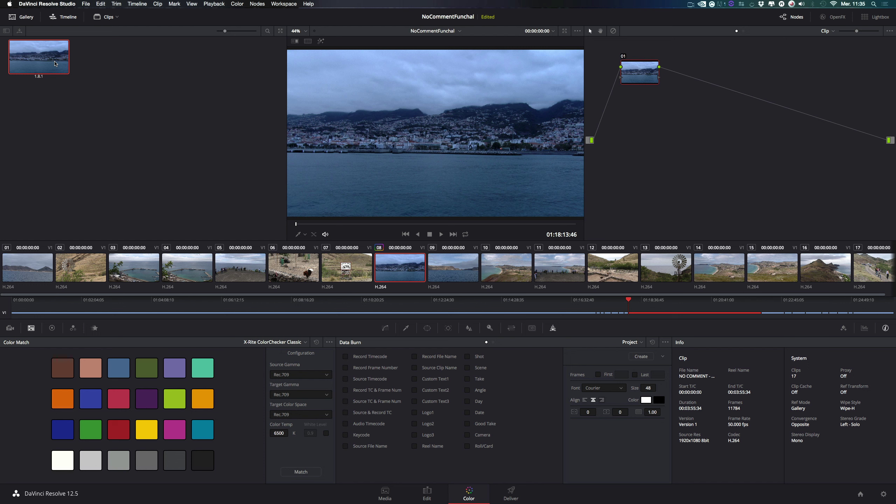
key(Delete)
- Hide the Gallery to enlarge the viewer area, and show it again
click(24, 18)
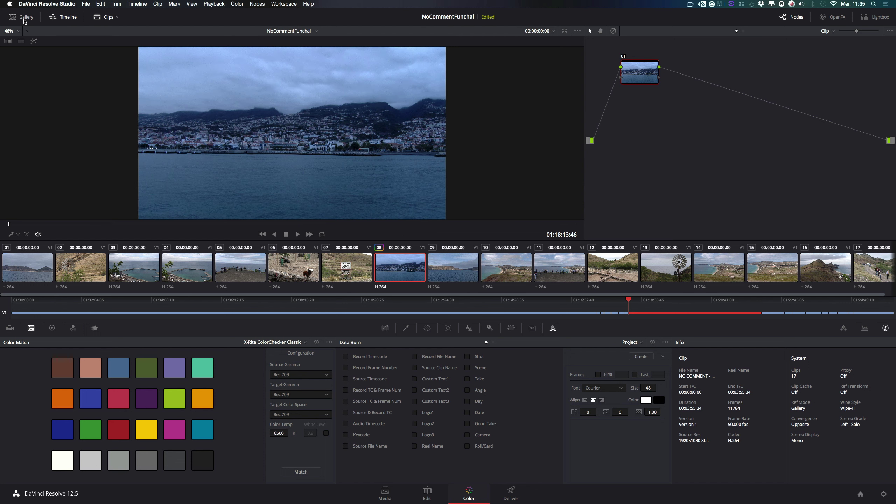
click(23, 17)
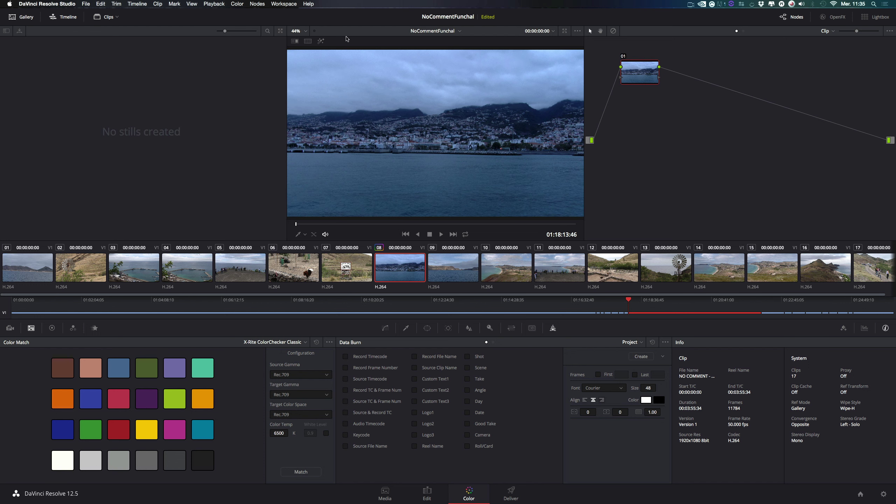
- Hide the node graph to widen the viewer area, and show it again
click(794, 19)
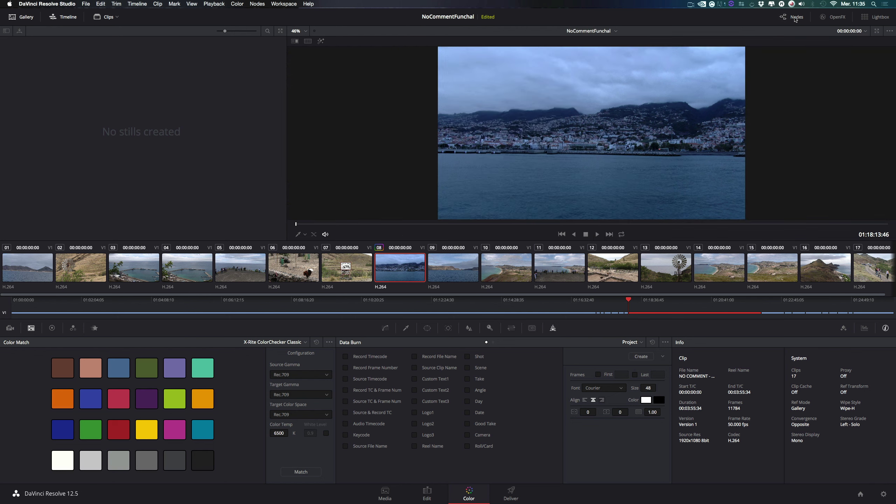
click(795, 18)
click(795, 18)
click(794, 18)
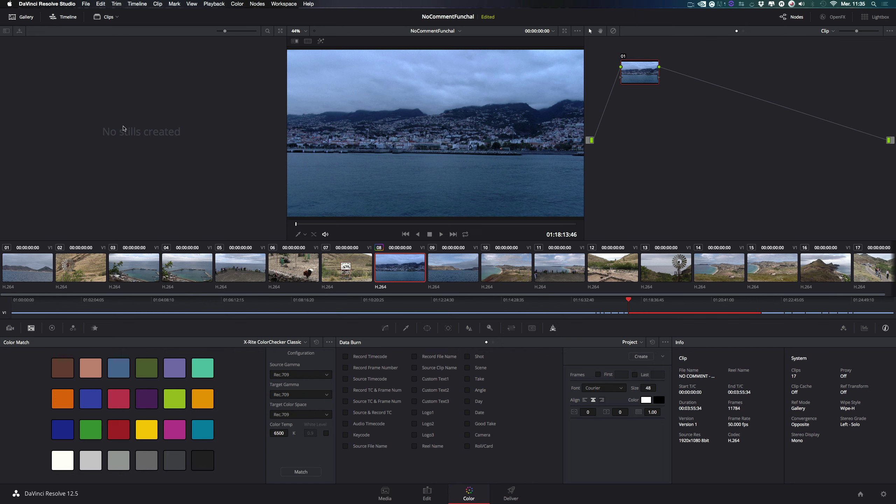
- Open the full Gallery window, look through the DaVinci Resolve Looks from Black N White to Vignette, and close it
click(283, 4)
click(282, 44)
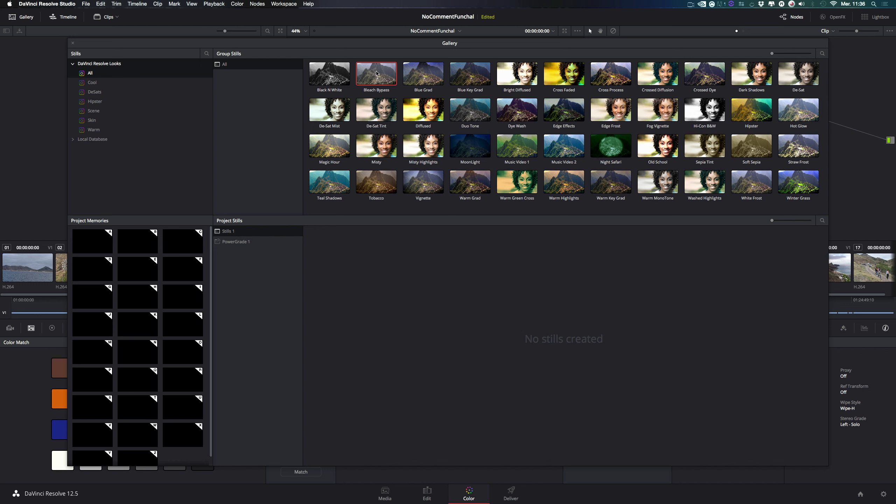
click(330, 70)
click(419, 81)
click(466, 80)
click(612, 75)
click(553, 155)
click(616, 145)
click(661, 152)
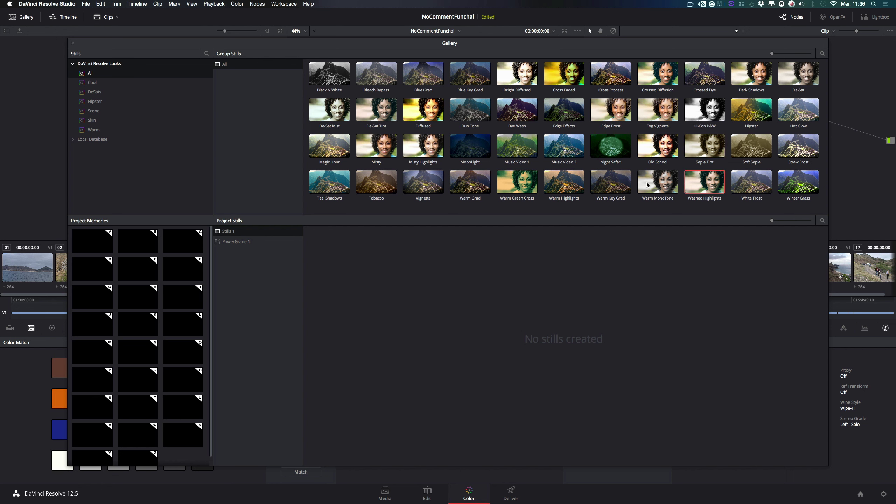
click(423, 182)
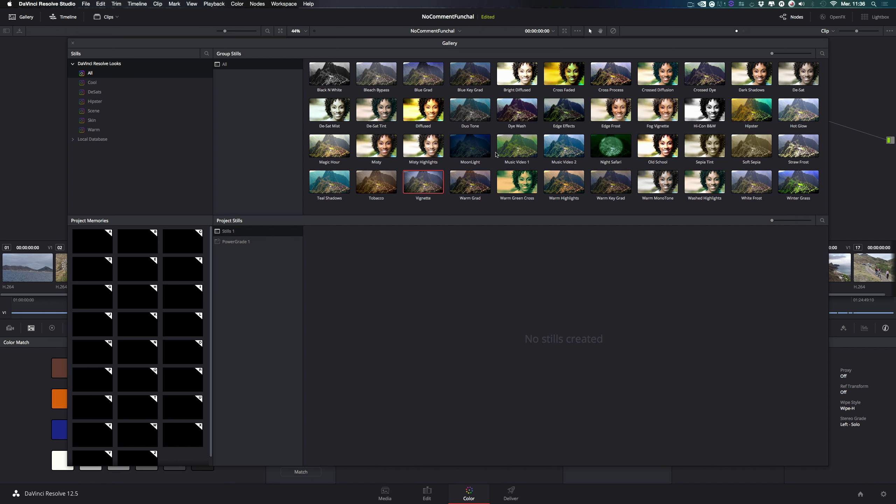
click(72, 44)
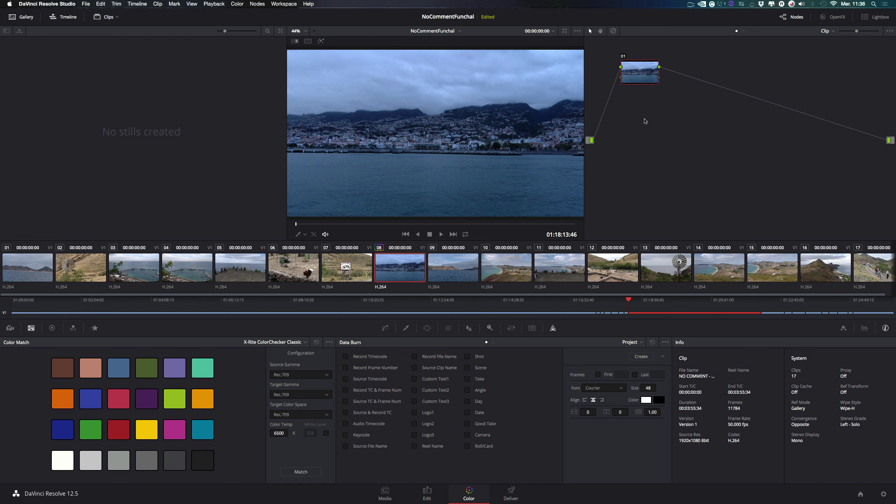
- View all timeline clips as thumbnails in the Lightbox, and return to the color controls
click(870, 17)
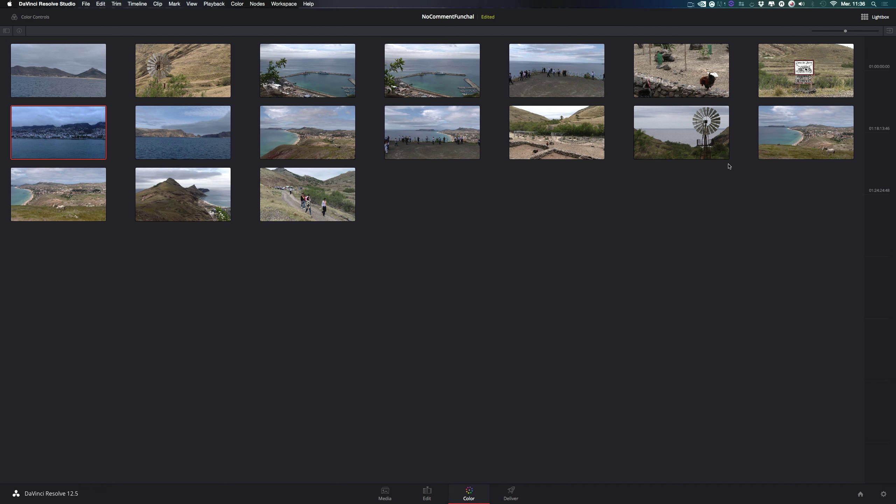
click(877, 17)
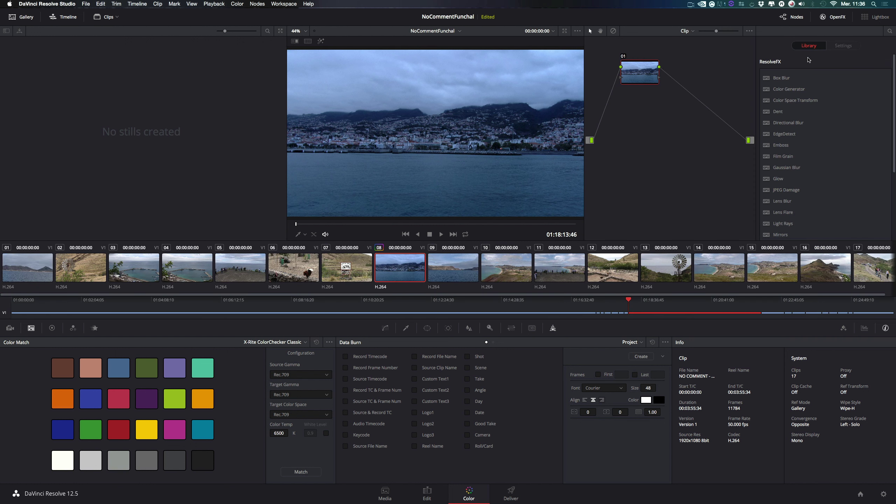
- Browse the ResolveFX effects in the OpenFX library, try applying Film Grain to node 01, and hide the library
scroll(817, 106, down, 5)
scroll(818, 106, up, 6)
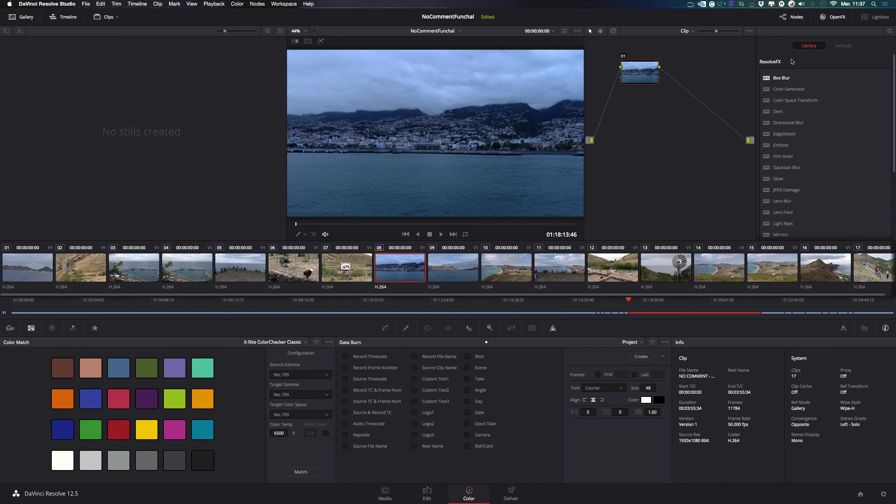
scroll(783, 132, down, 1)
drag(783, 129, 650, 80)
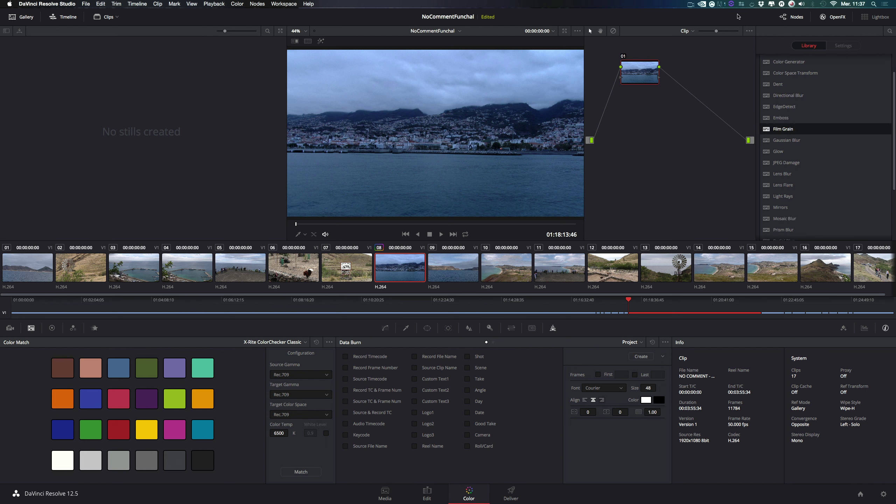
click(47, 4)
click(837, 16)
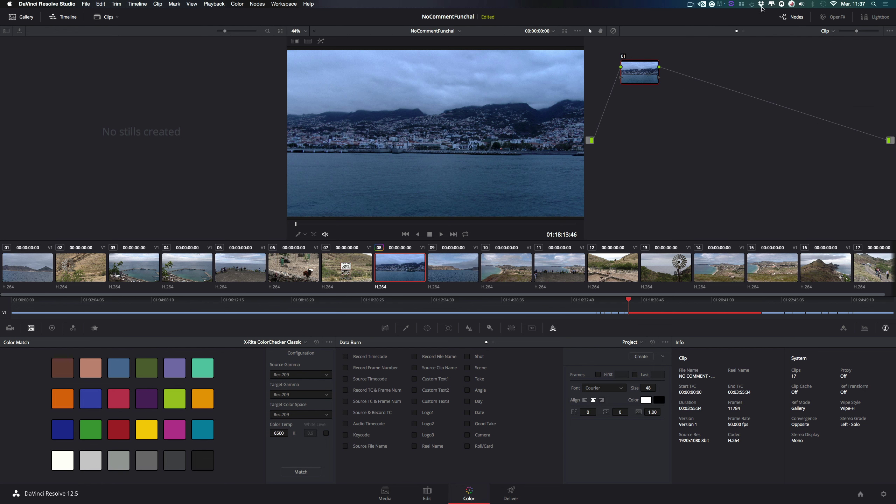
- Switch the node graph between Clip and Timeline modes to compare them, ending in Clip mode
click(743, 31)
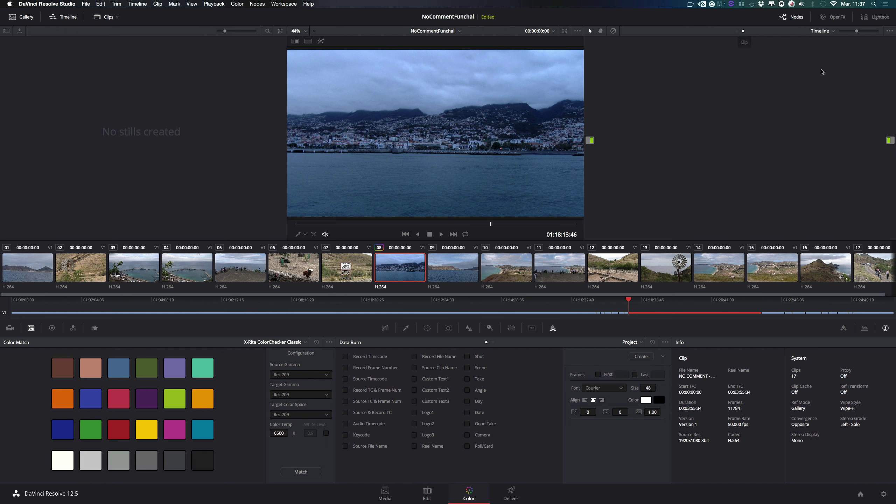
click(736, 31)
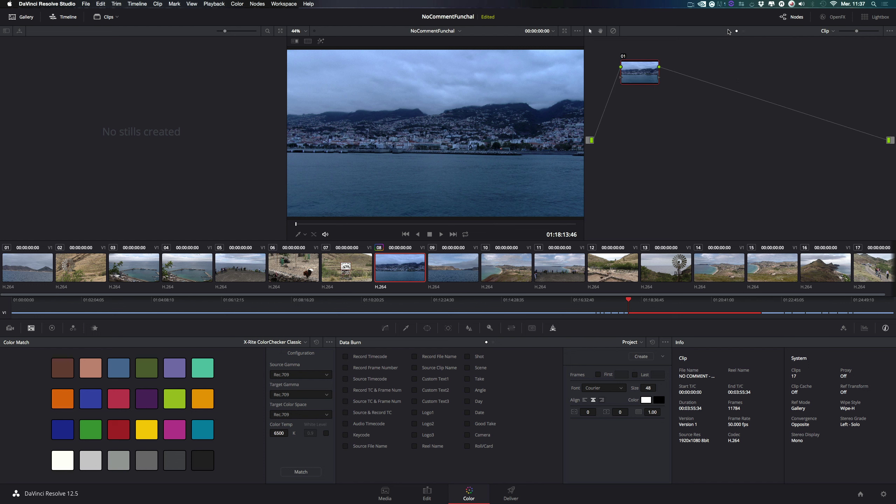
click(833, 31)
click(838, 50)
click(825, 31)
click(824, 43)
click(828, 31)
click(838, 49)
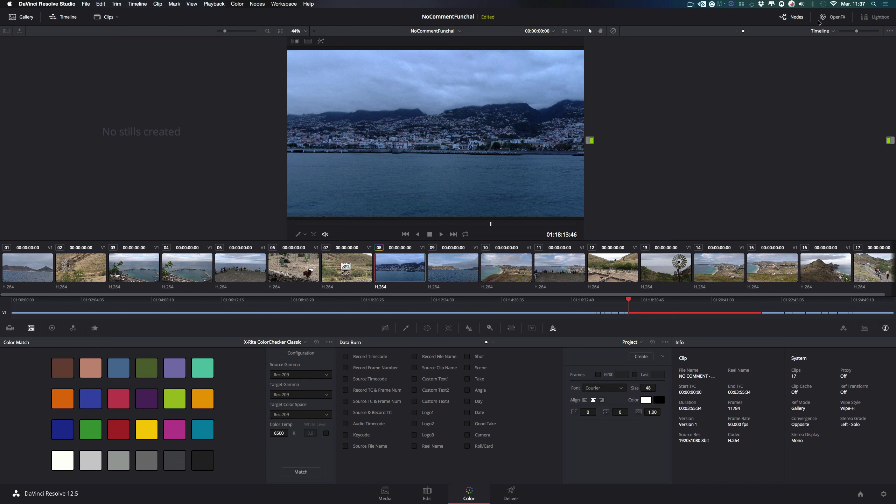
click(825, 32)
click(825, 41)
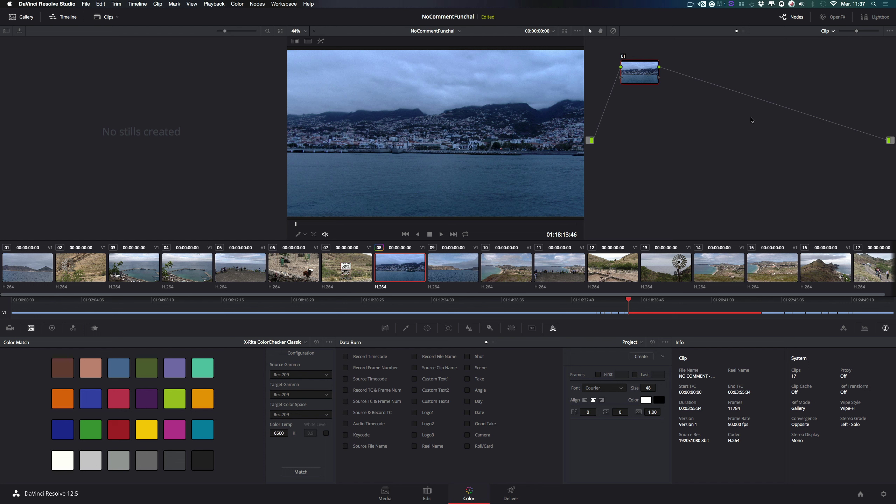